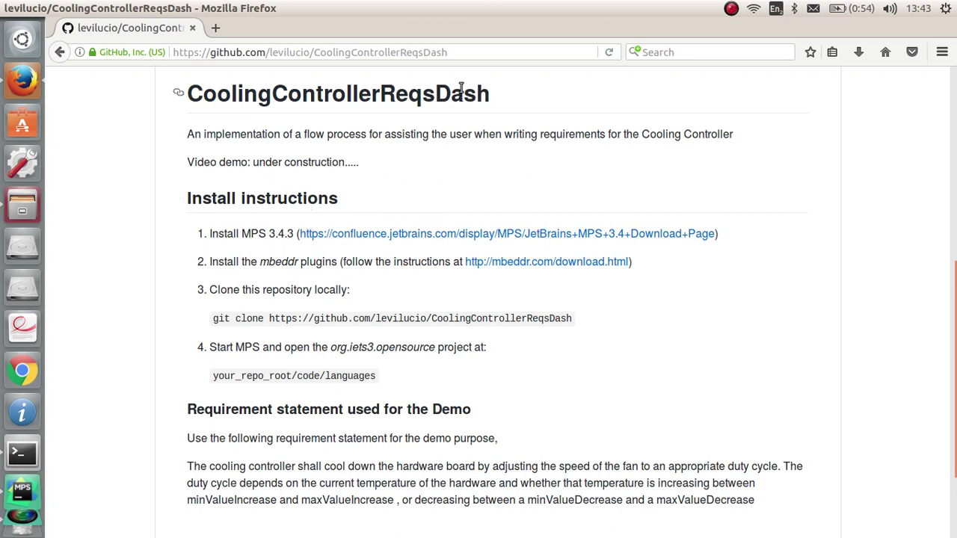
Step: Leave the CoolingControllerReqsDash GitHub page and switch to the MPS project
click(419, 50)
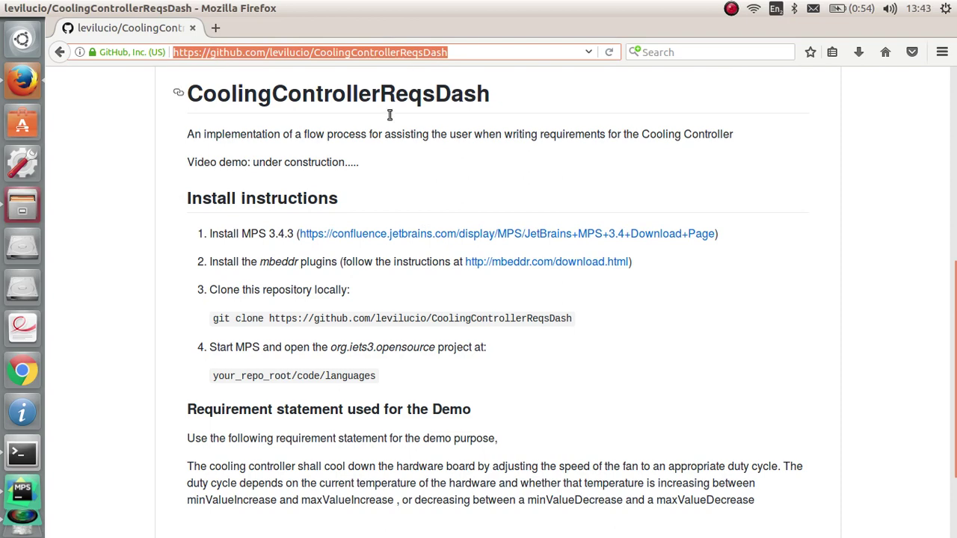
click(33, 447)
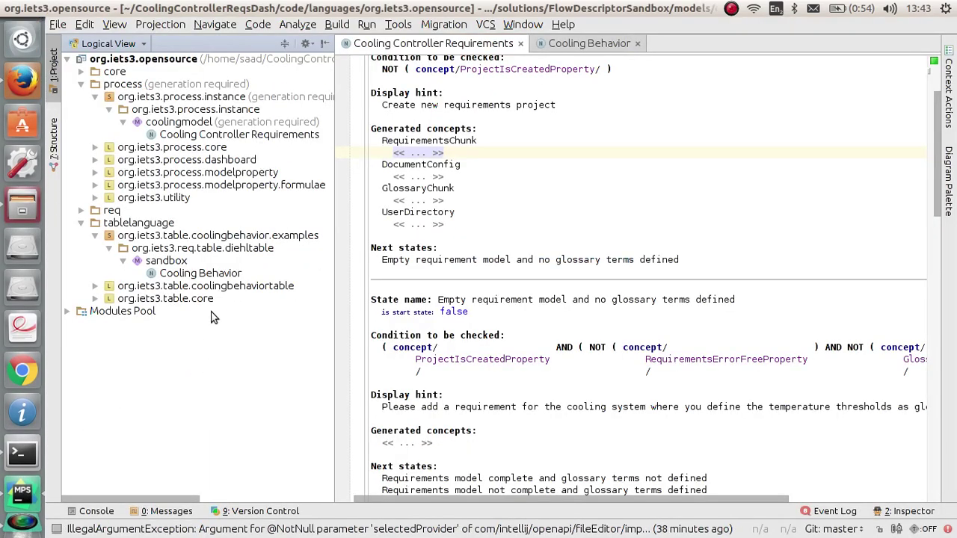
Step: Collapse tablelanguage, re-expand process and org.iets3.process.instance, and select the coolingmodel model
click(95, 97)
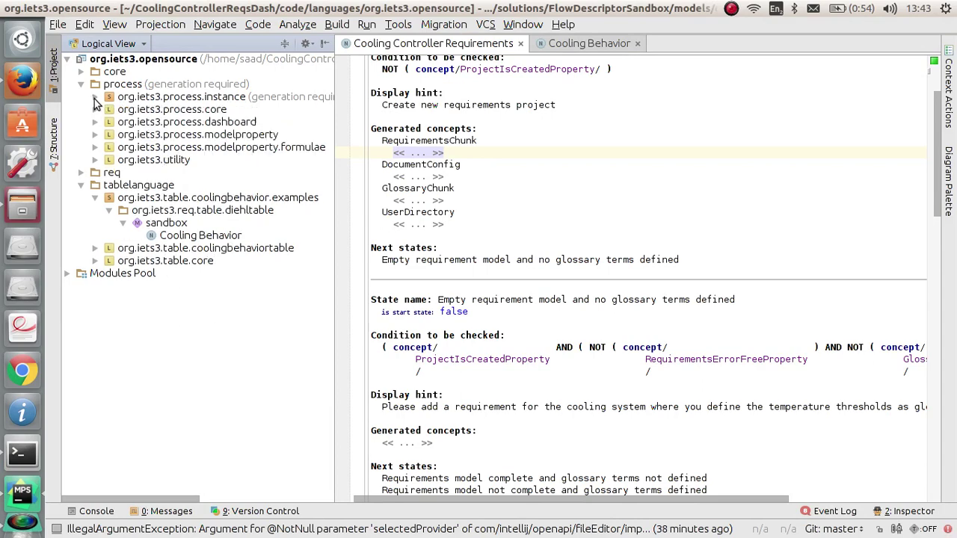
click(81, 83)
click(81, 109)
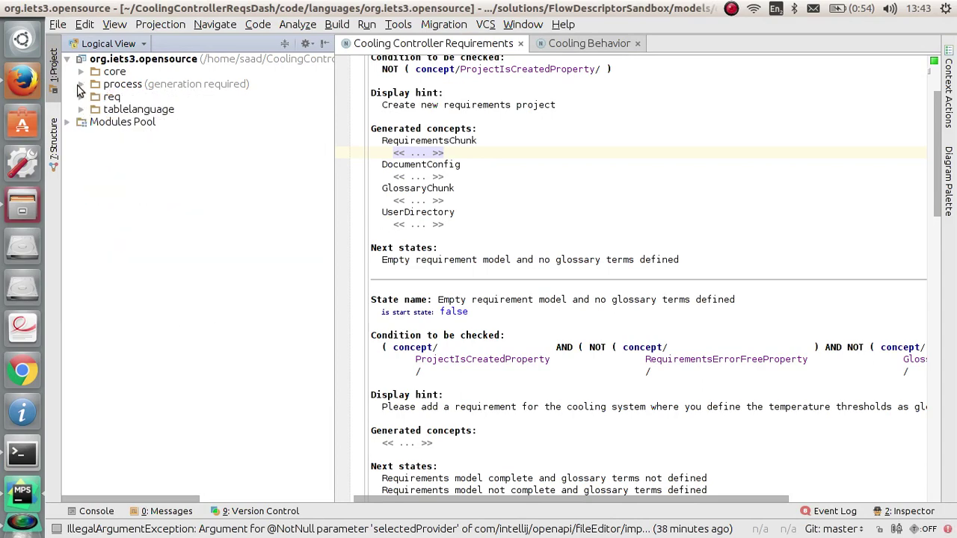
click(80, 83)
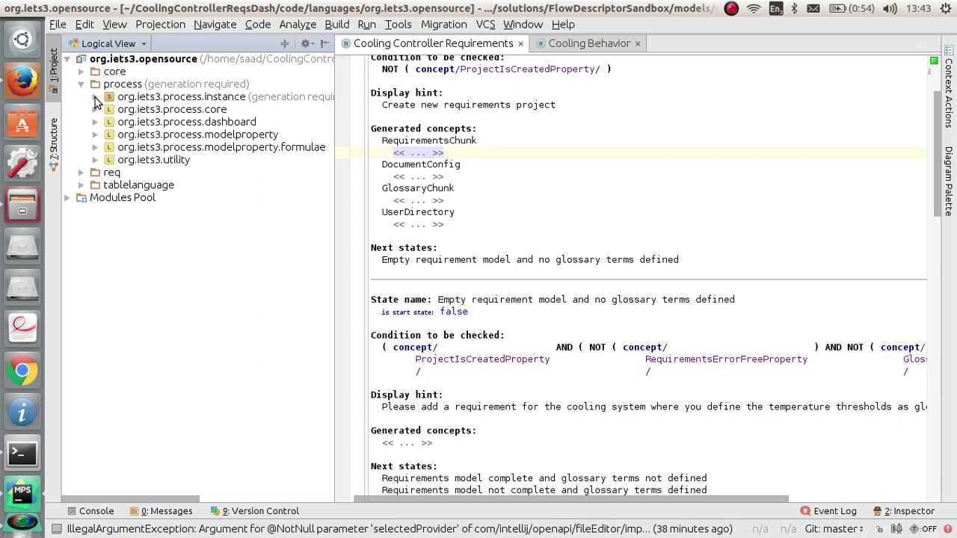
click(95, 97)
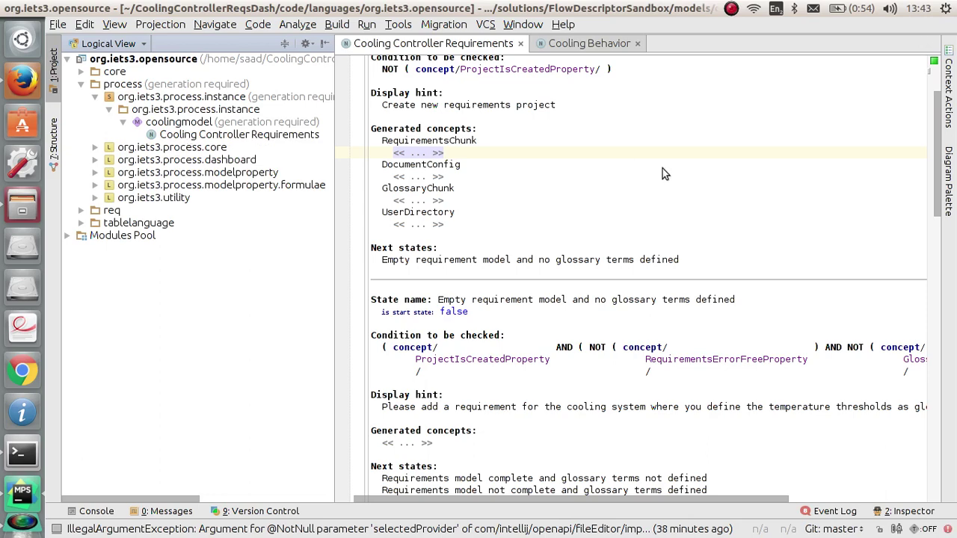
scroll(662, 168, up, 3)
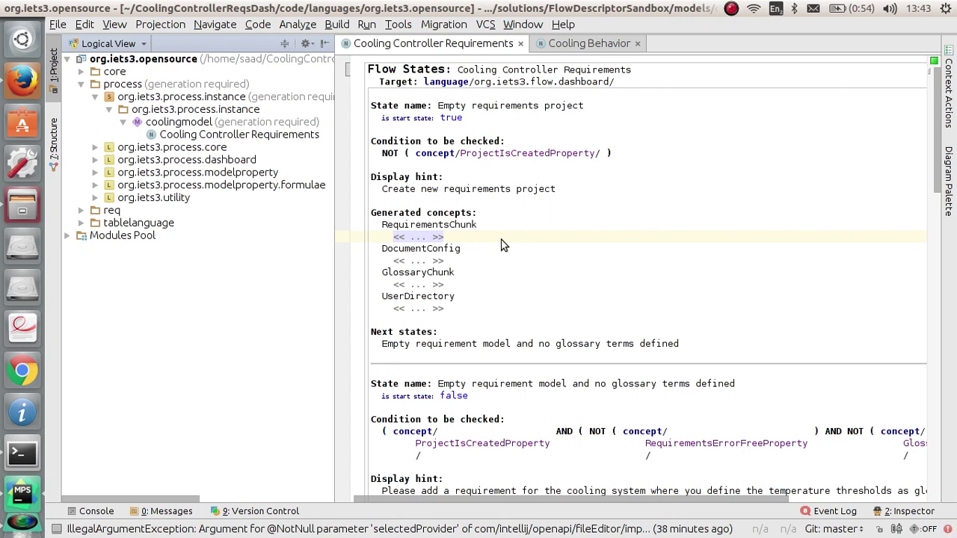
scroll(523, 241, down, 9)
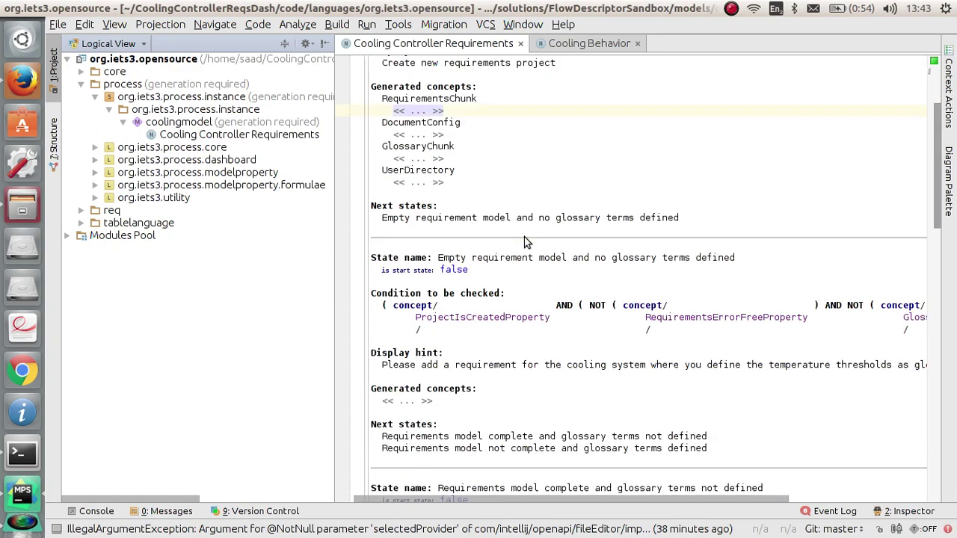
scroll(523, 241, up, 10)
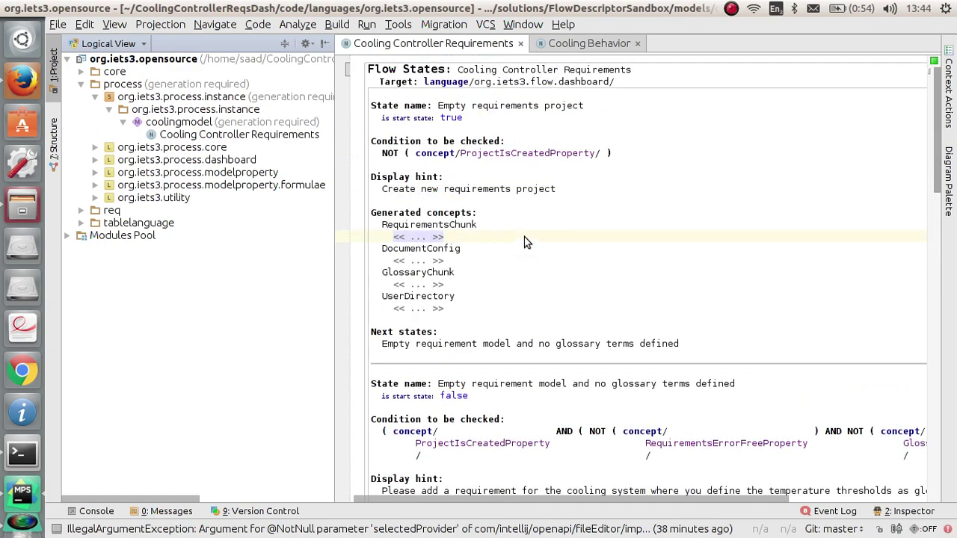
click(267, 124)
Step: Add a DashboardHintDisplayer root to coolingmodel from o.i.process.dashboard and widen its editor
right_click(267, 124)
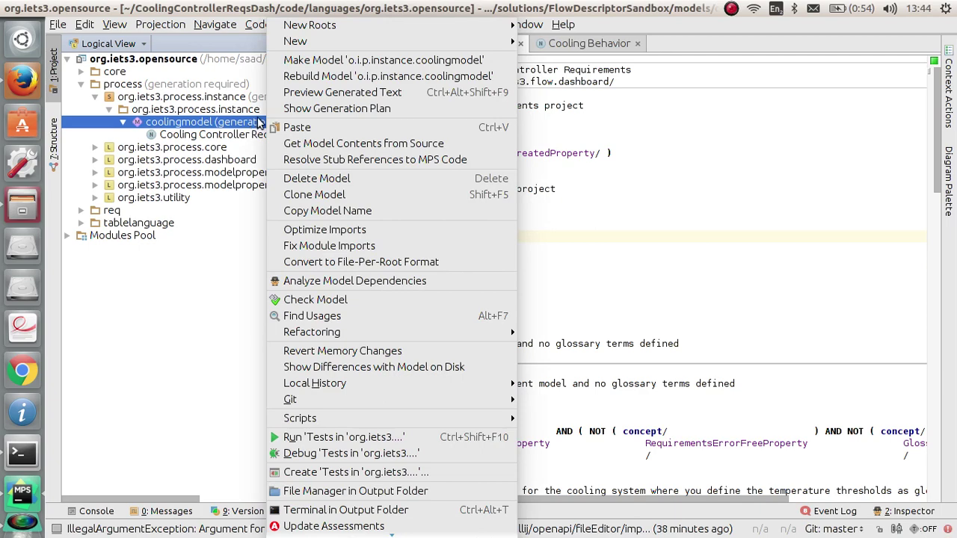
mouse_move(356, 49)
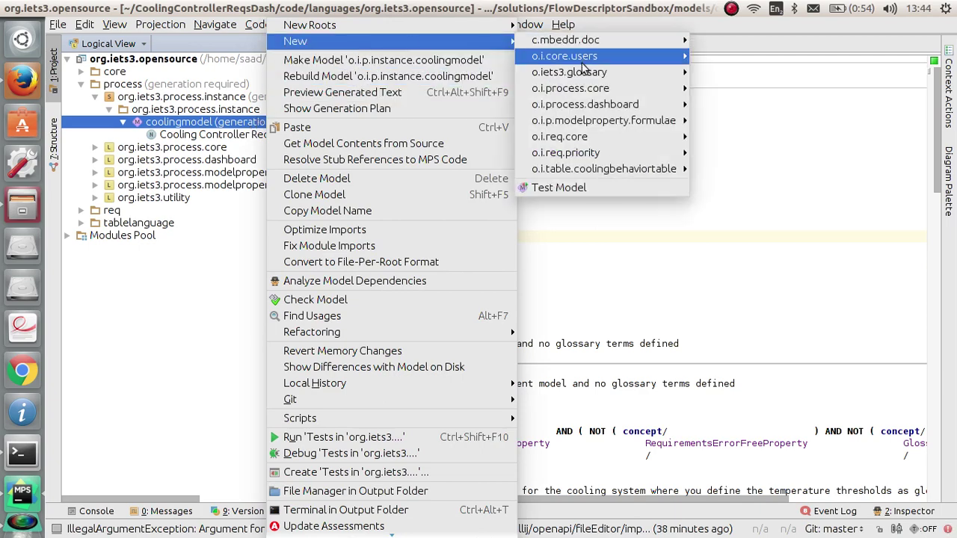
mouse_move(643, 104)
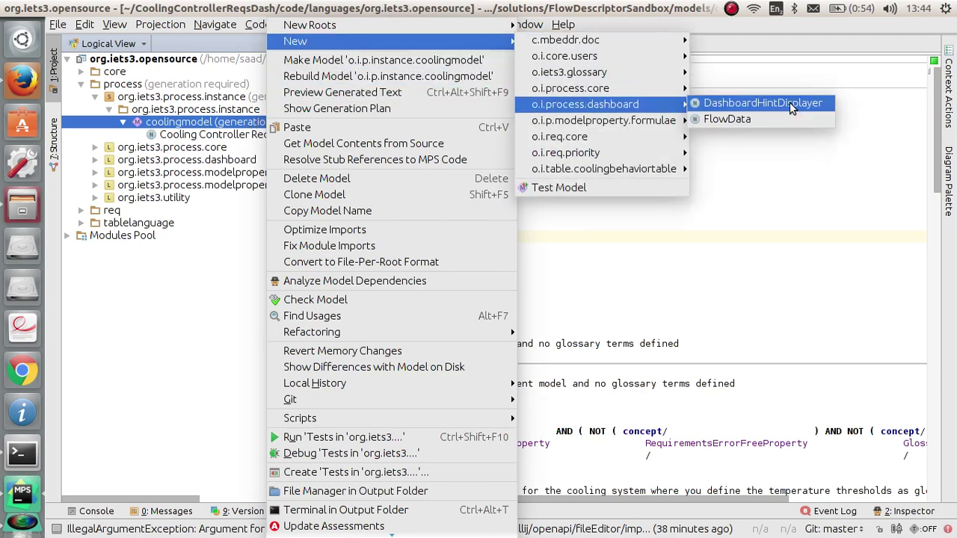
click(791, 109)
drag(329, 285, 206, 288)
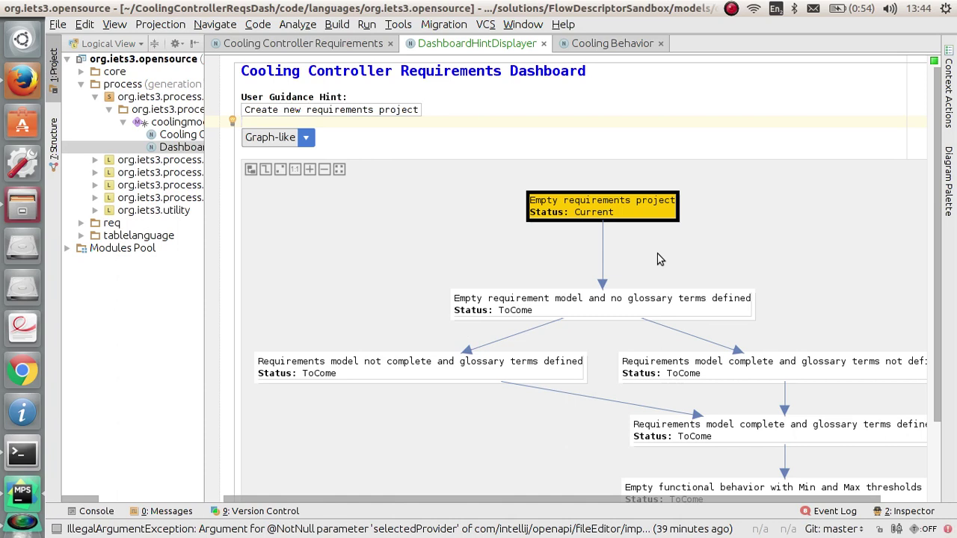
scroll(658, 259, down, 3)
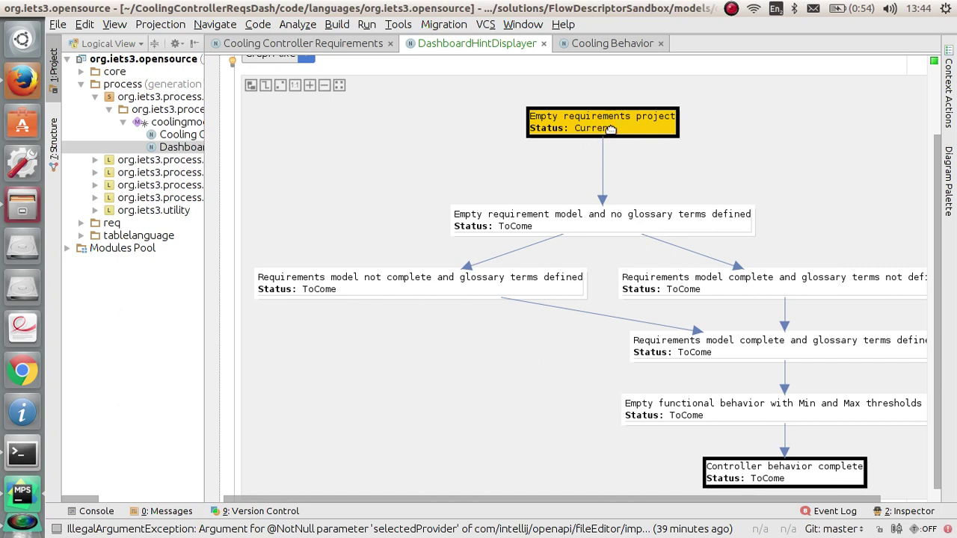
scroll(611, 139, up, 3)
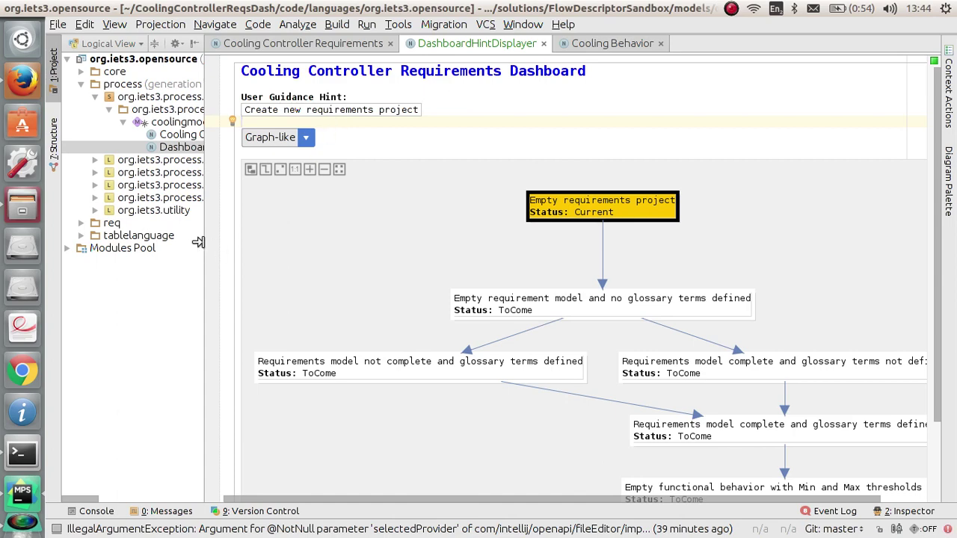
drag(197, 242, 339, 234)
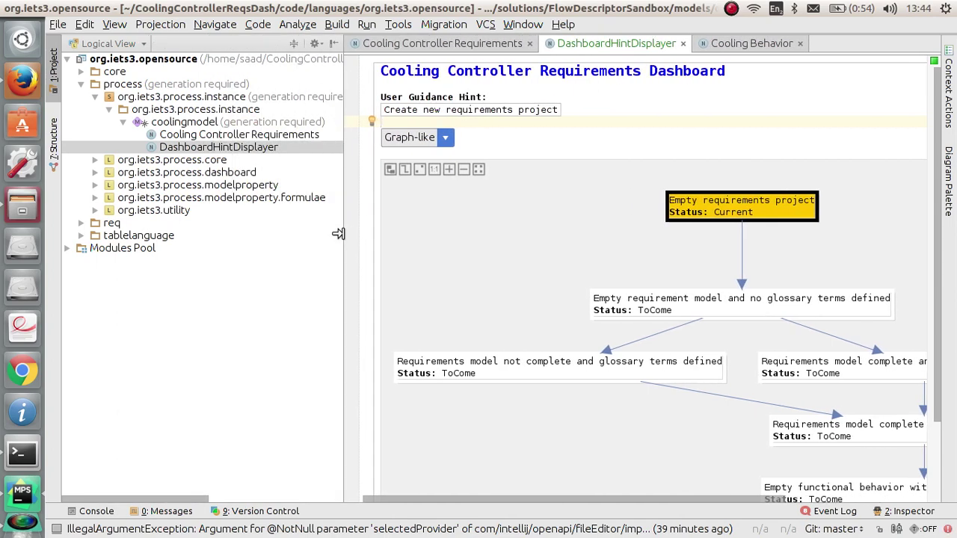
click(446, 139)
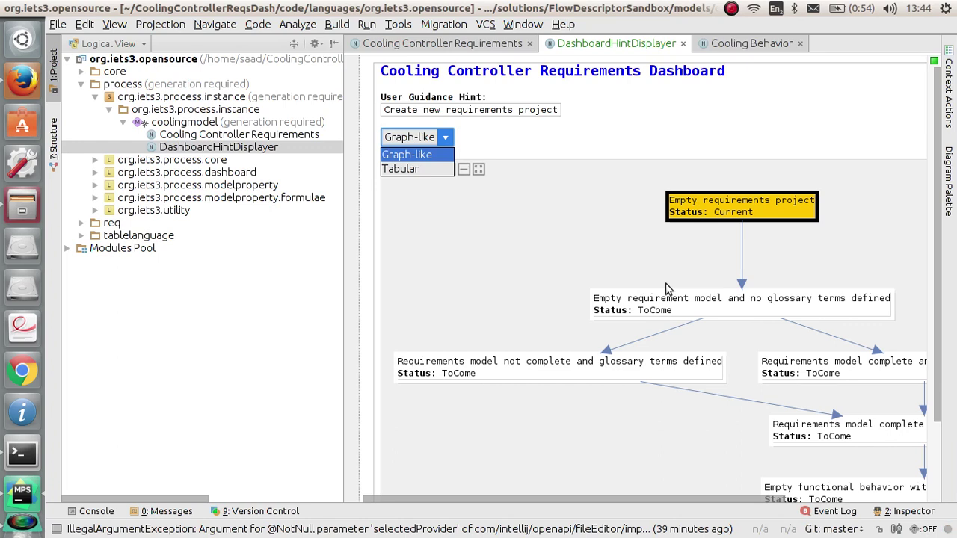
click(411, 170)
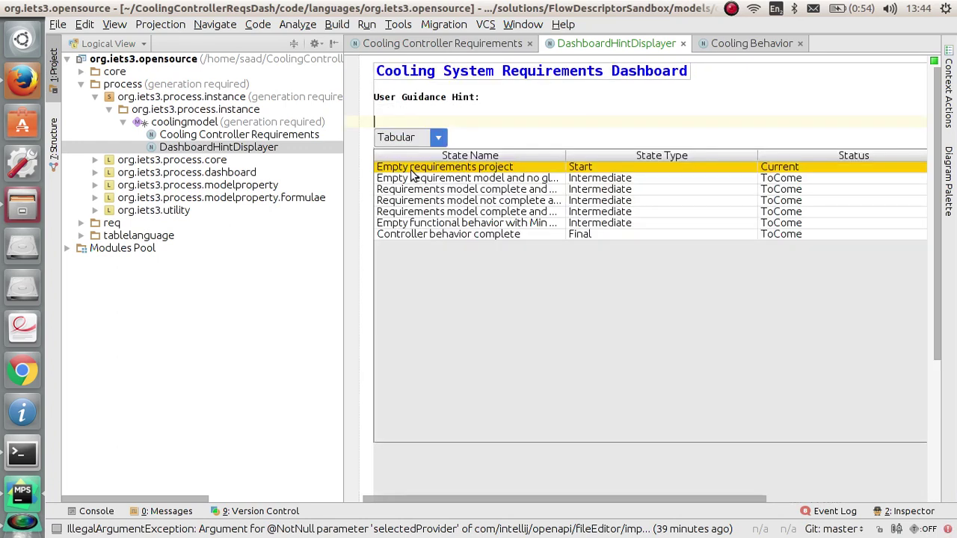
click(436, 139)
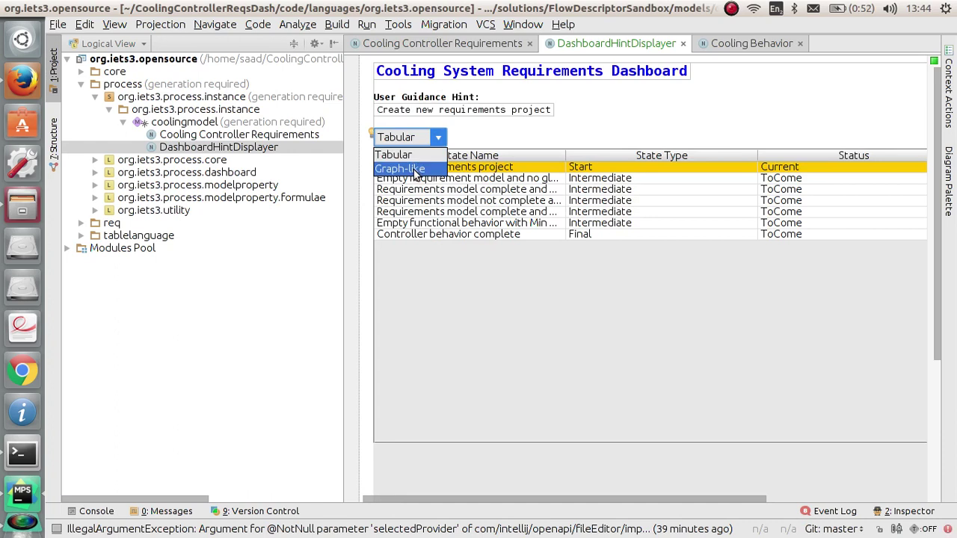
click(416, 171)
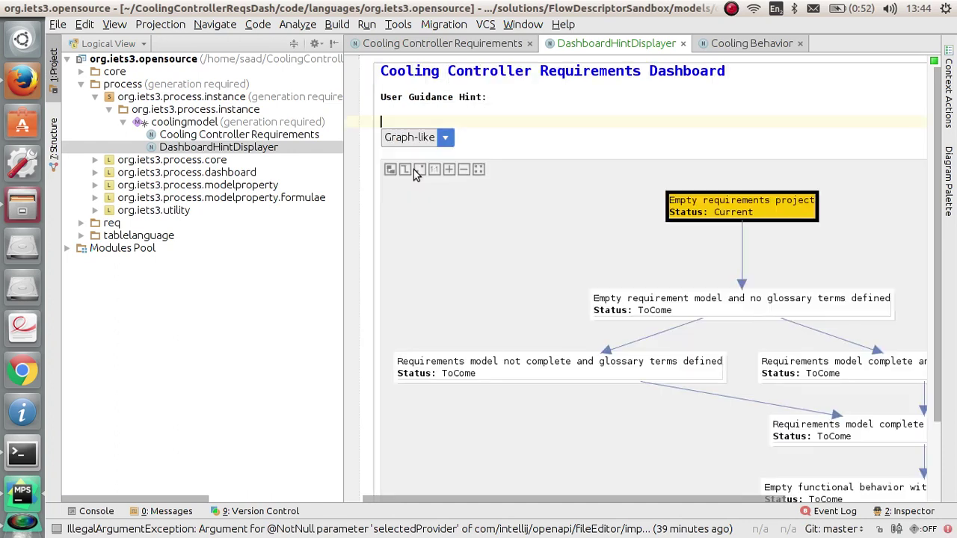
Step: Apply the 'Create new requirements project' hint and resize the panels to view the updated graph
click(492, 118)
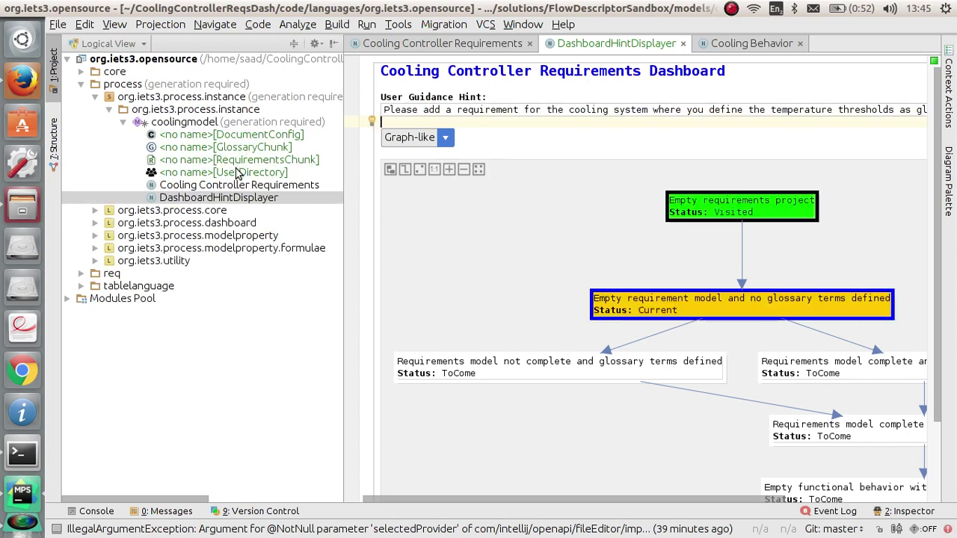
drag(337, 254, 248, 253)
scroll(564, 355, down, 1)
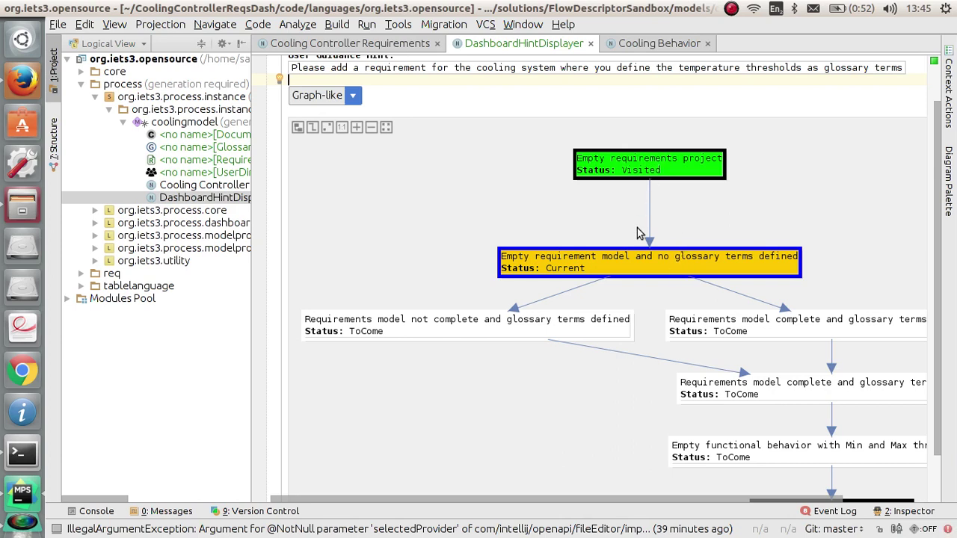
scroll(632, 228, up, 2)
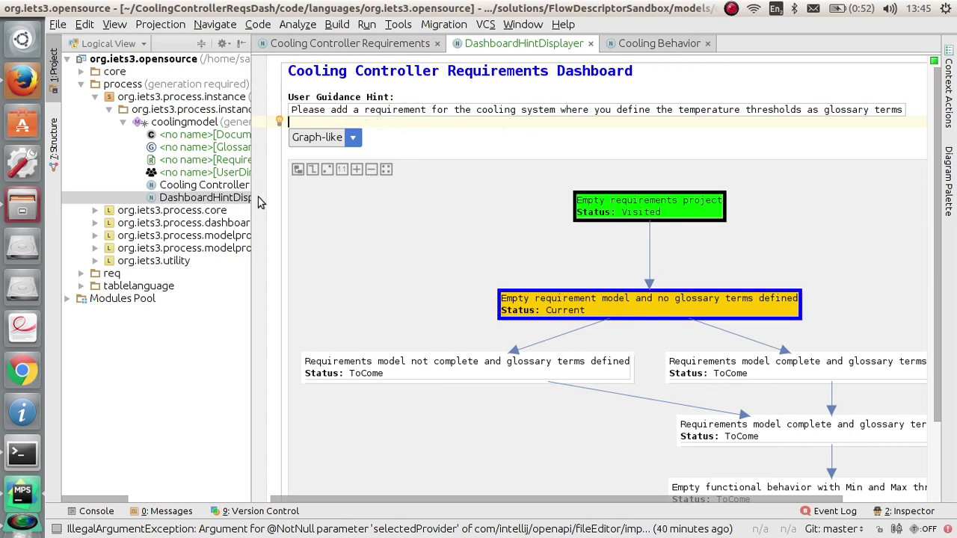
drag(252, 193, 338, 189)
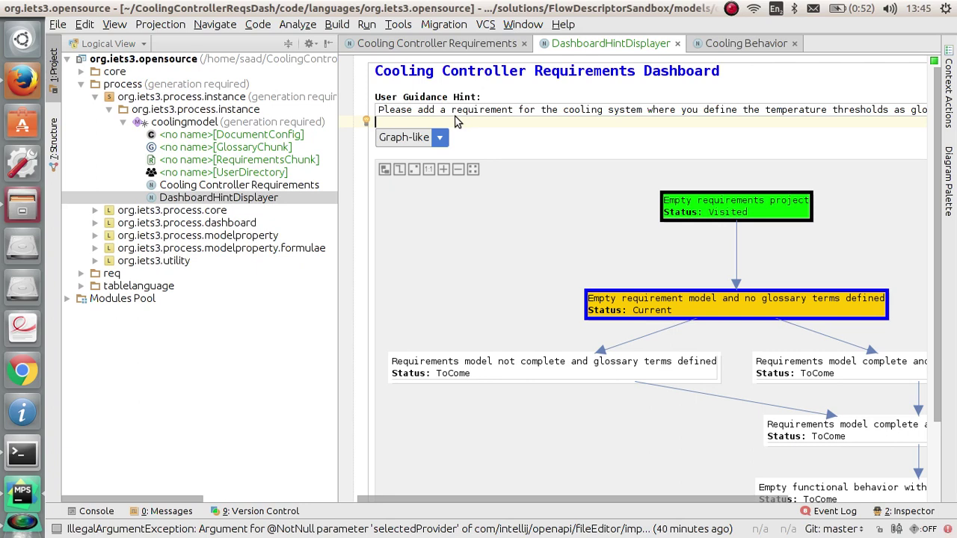
Step: Rename the unnamed RequirementsChunk root to controllerreq and go to its empty config slot
click(293, 160)
double_click(294, 160)
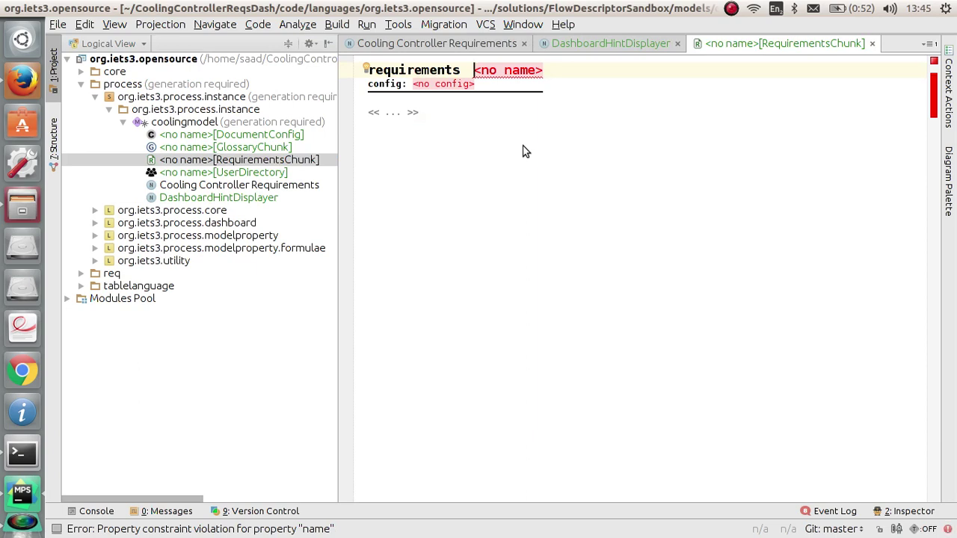
text(controller)
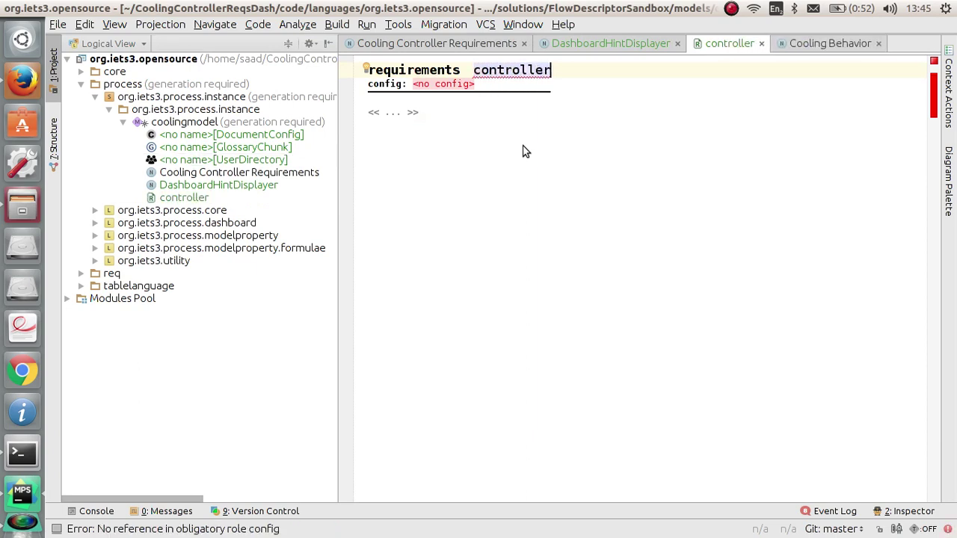
text(req)
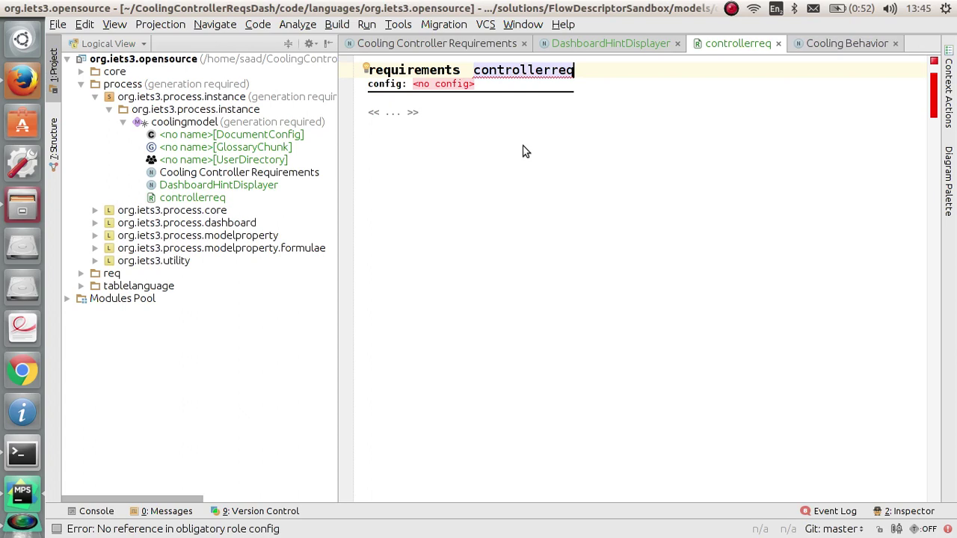
mouse_move(935, 107)
click(441, 84)
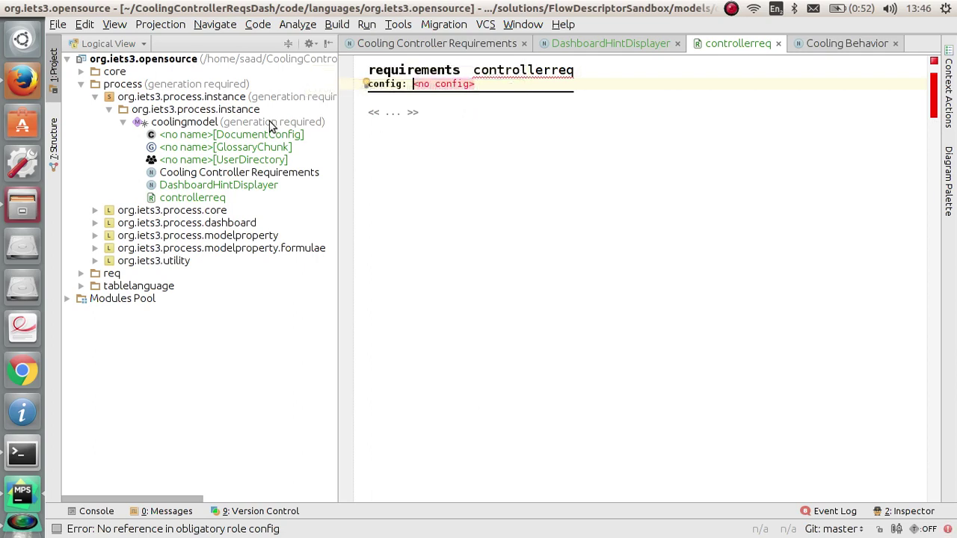
Step: Name the DocumentConfig root democonfig and give it a 'demo' default temp path
double_click(243, 135)
text(de)
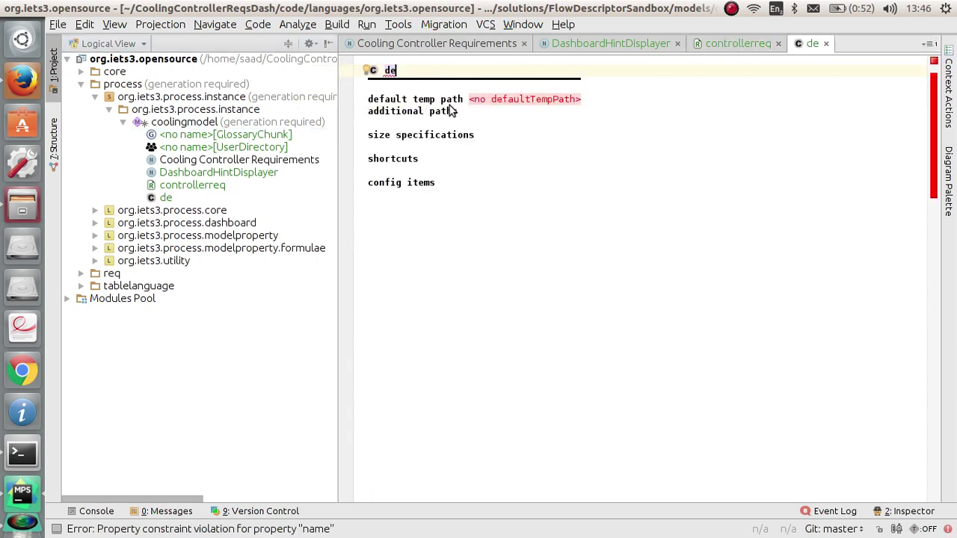
text(moconfig)
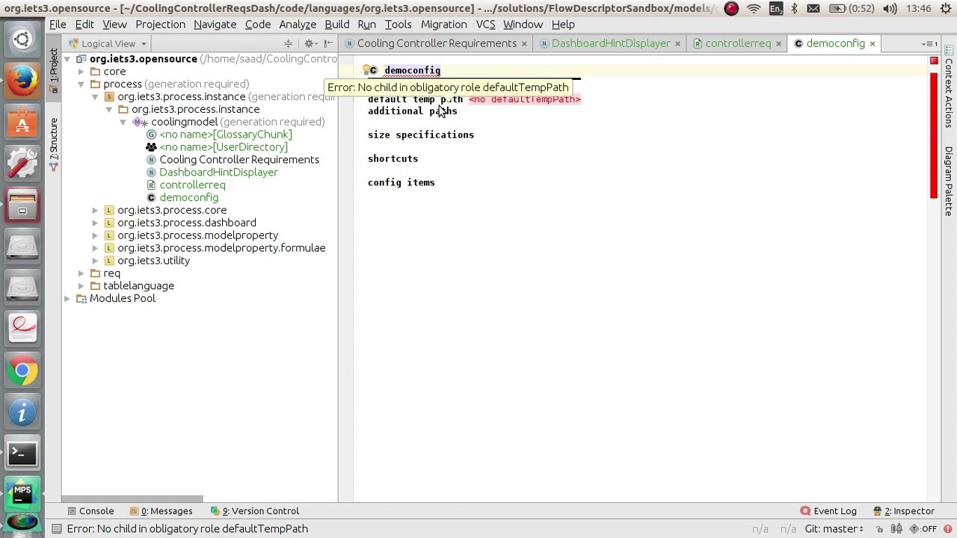
click(487, 101)
key(ctrl+space)
key(Return)
text(demo -> solution_root/)
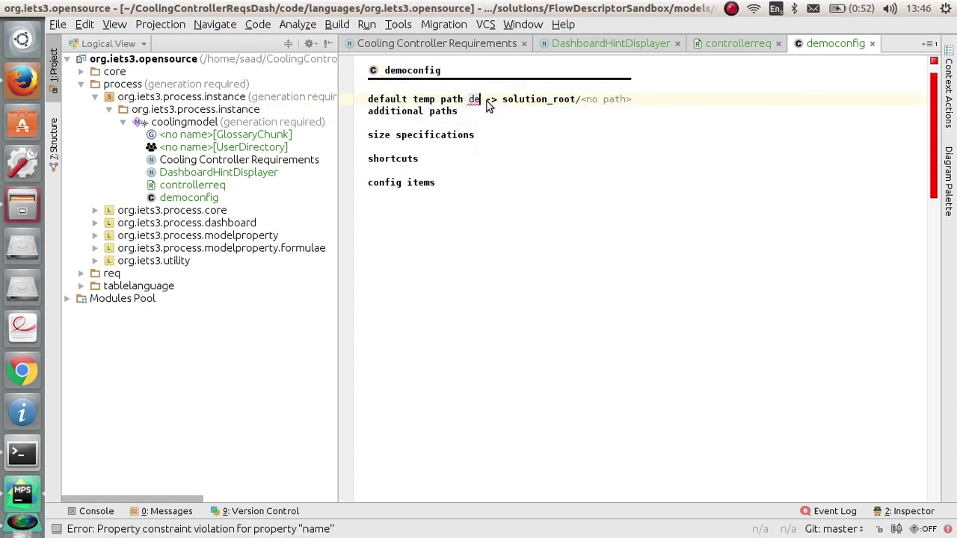
Step: Set democonfig as controllerreq's config and show the dashboard graph
click(872, 44)
key(Return)
click(636, 47)
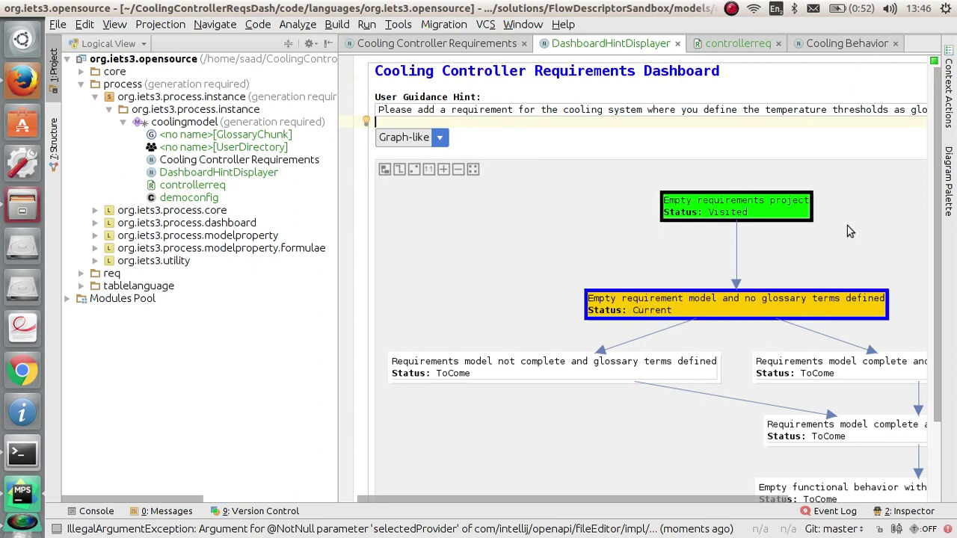
Step: Add requirement 1 named controllerreq1 to the controllerreq requirements list
click(722, 46)
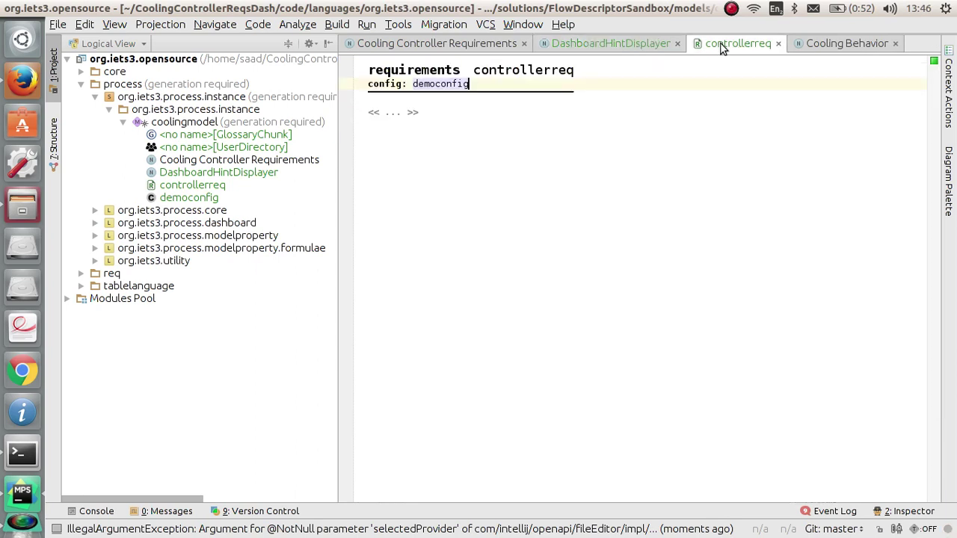
click(408, 112)
key(Return)
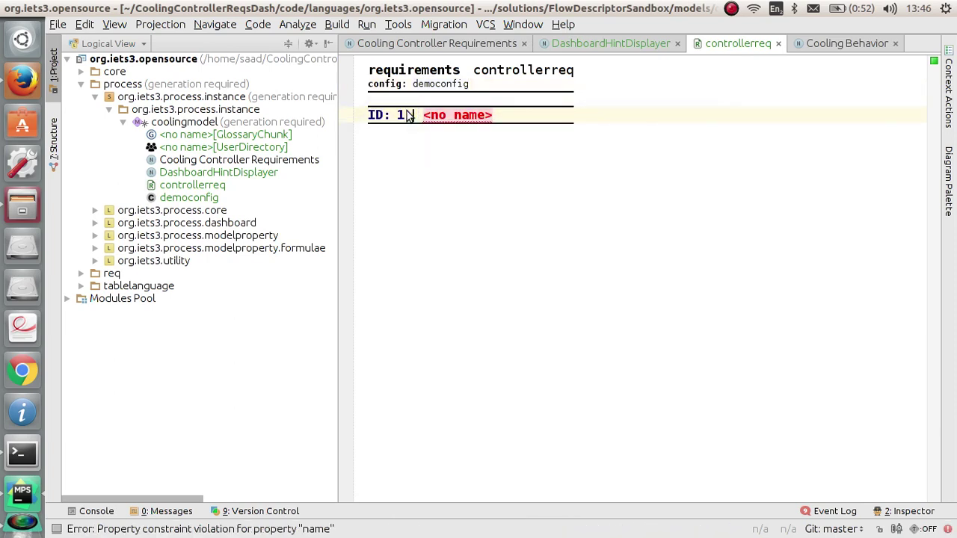
text(controller)
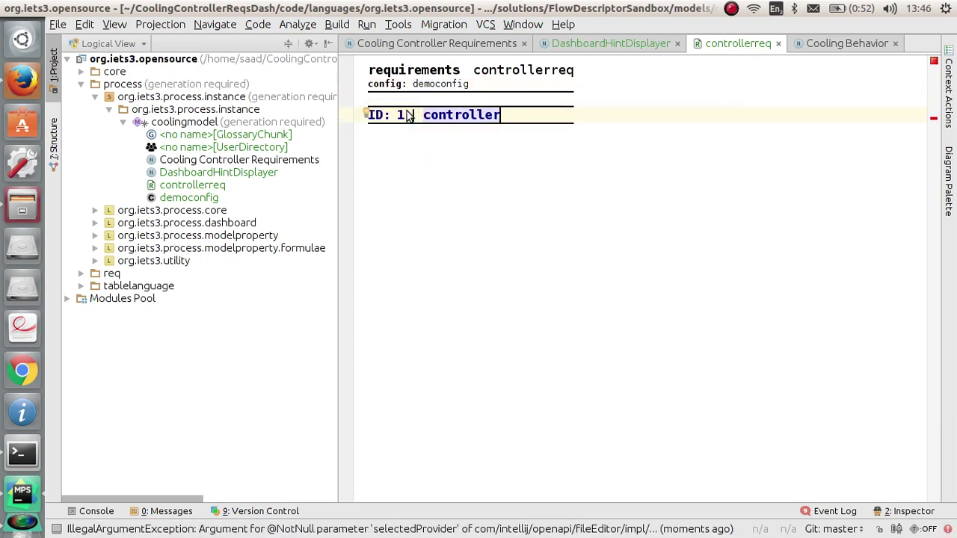
text(req1)
key(Return)
Step: Insert a DefaultRequirement whose title and name are both controllerreq1
key(ctrl+space)
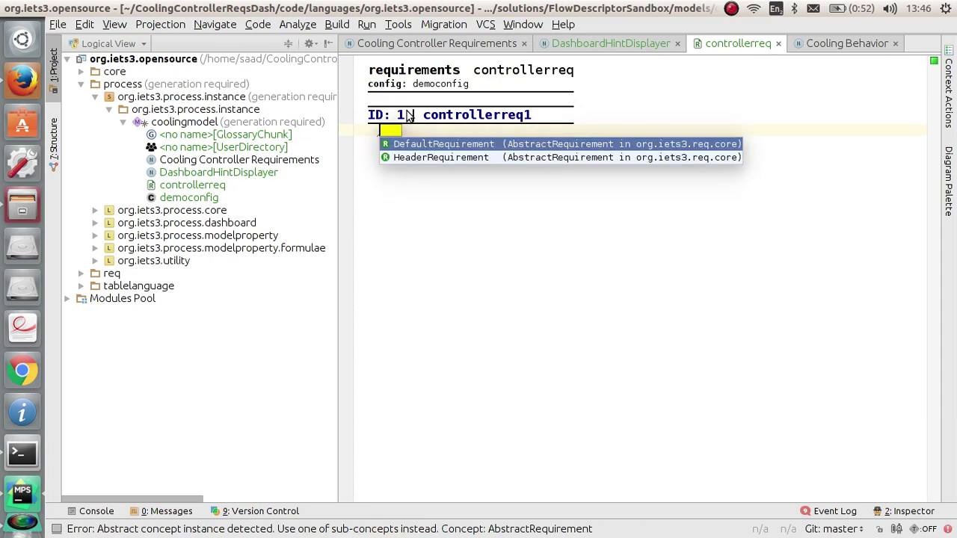
key(Return)
text(contr)
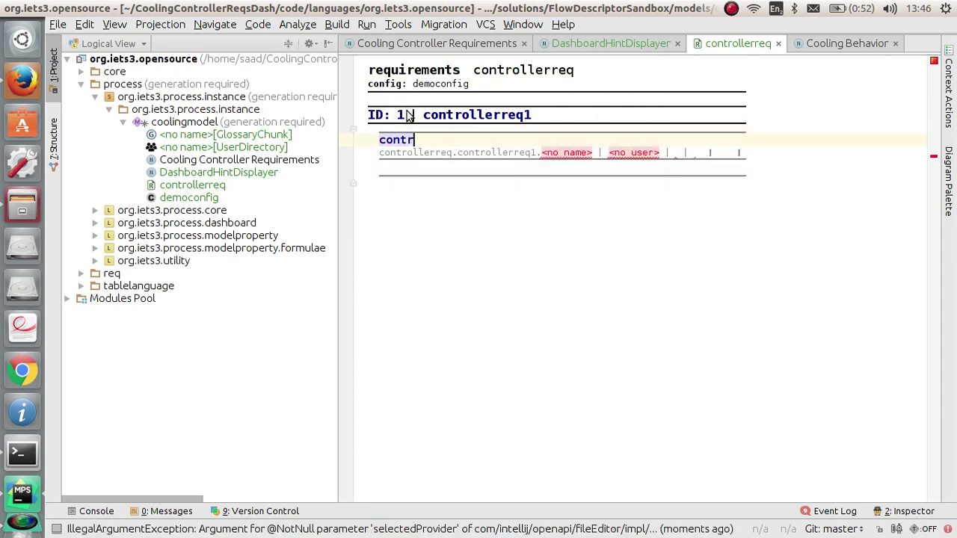
text(ollerreq1)
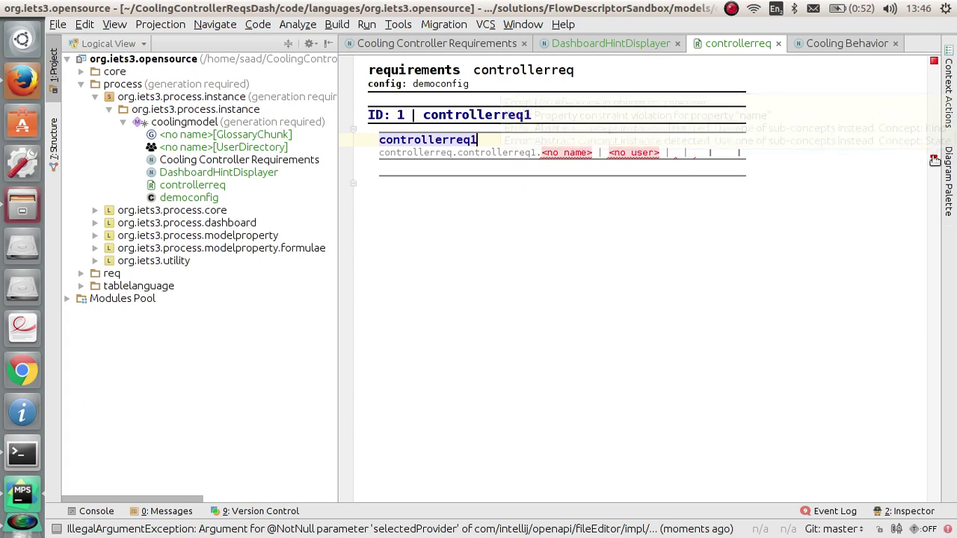
mouse_move(936, 162)
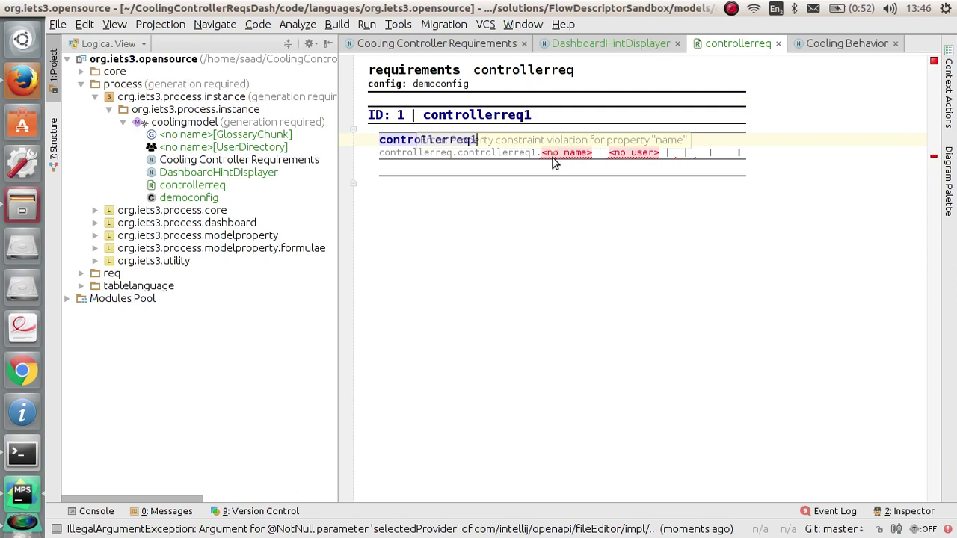
click(551, 153)
text(controll)
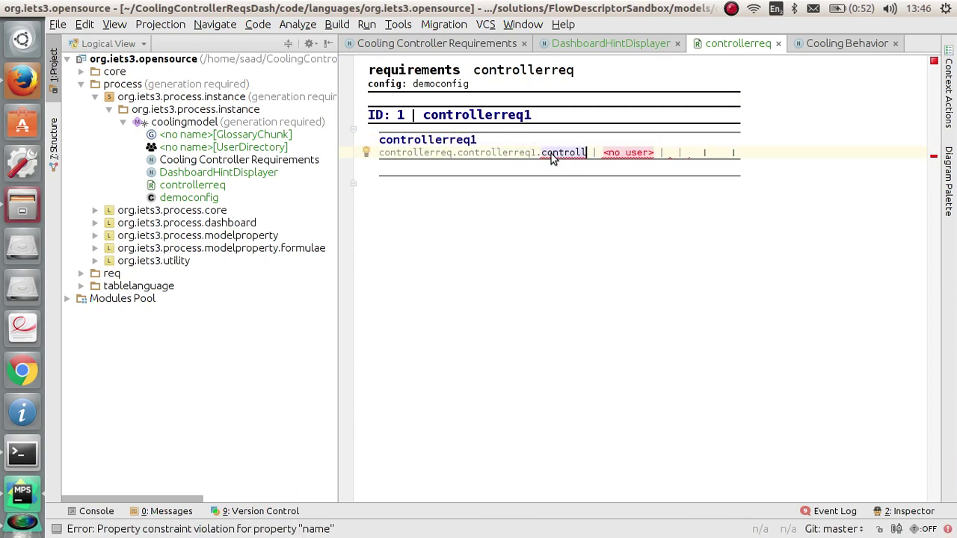
text(erreq1)
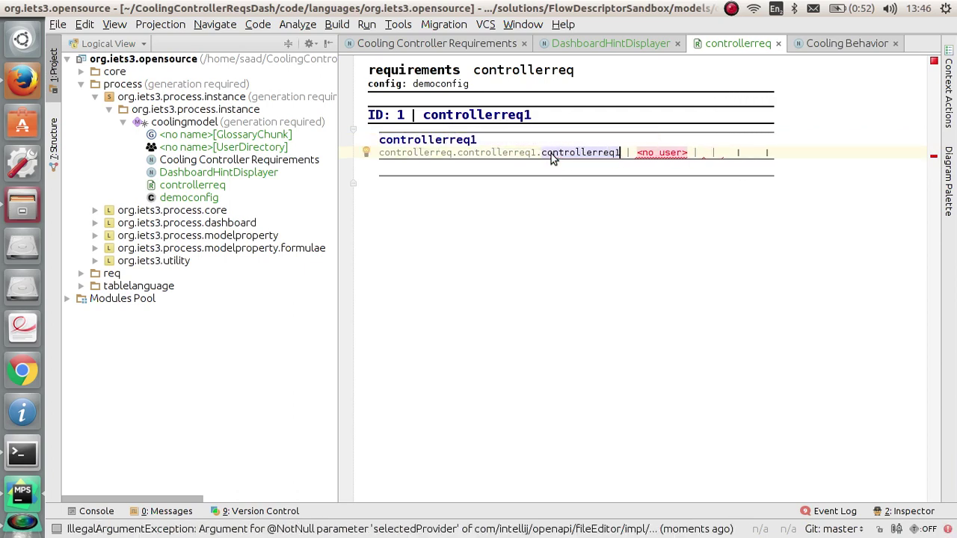
key(Tab)
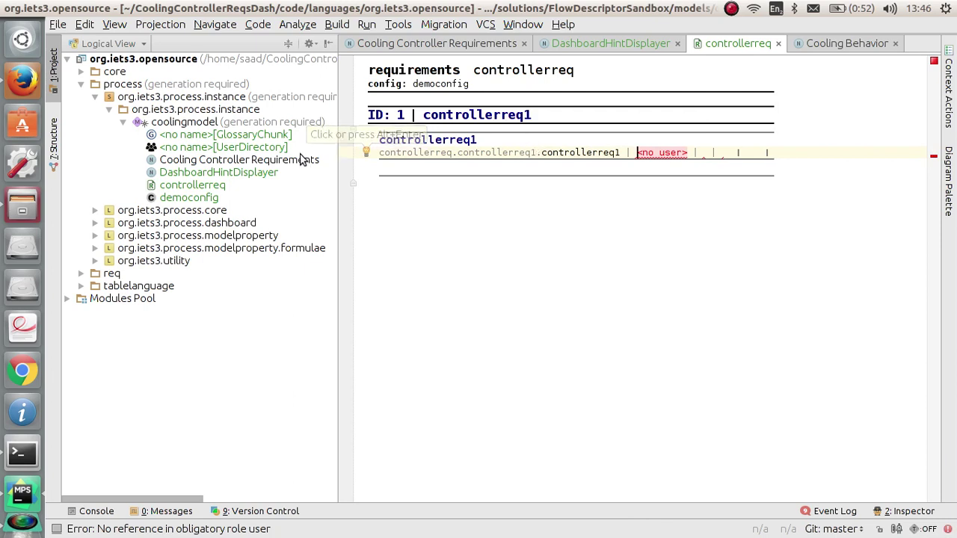
double_click(254, 150)
Step: Rename the user directory to users
text(usres)
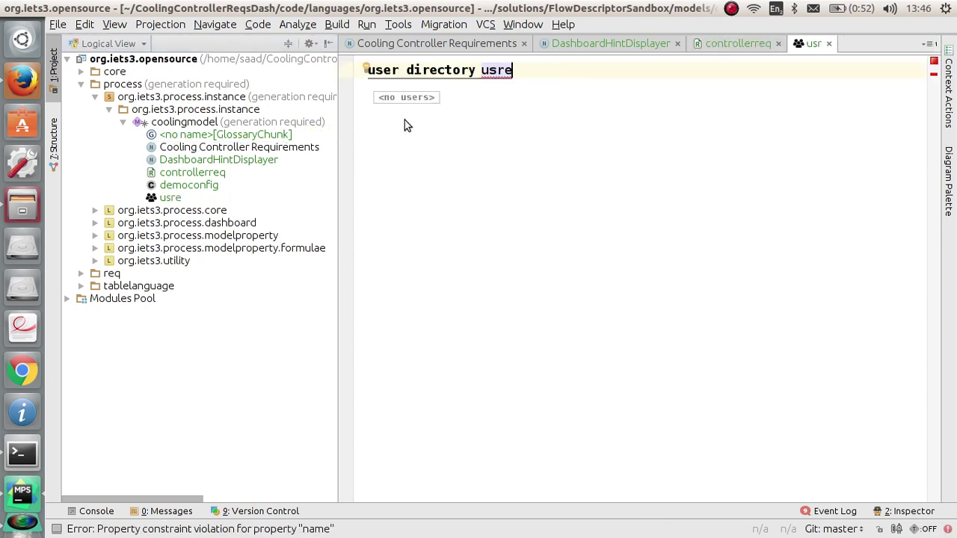
key(BackSpace)
key(BackSpace)
key(BackSpace)
text(ers)
key(Tab)
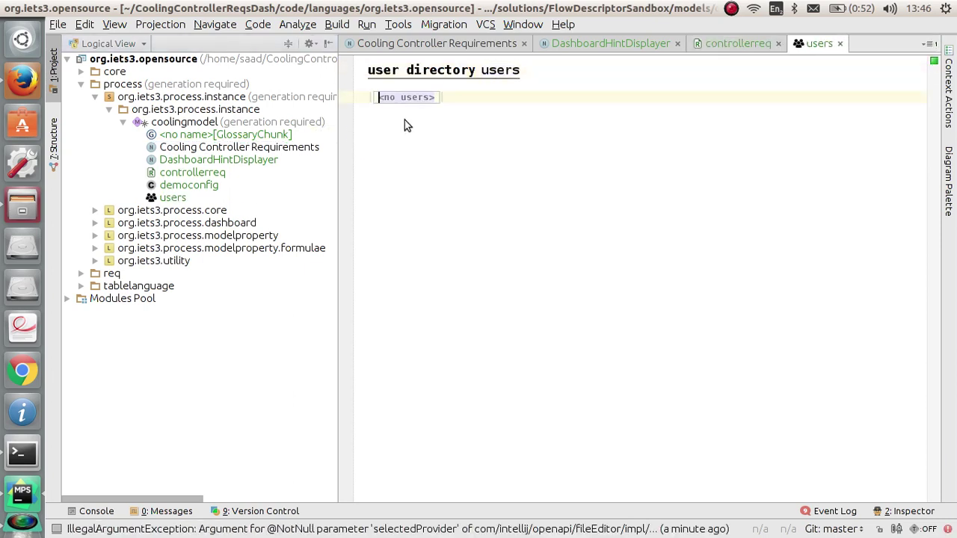
Step: Add one user with an ID, first name and last name, then close the directory
key(ctrl+space)
key(Return)
text(abid1)
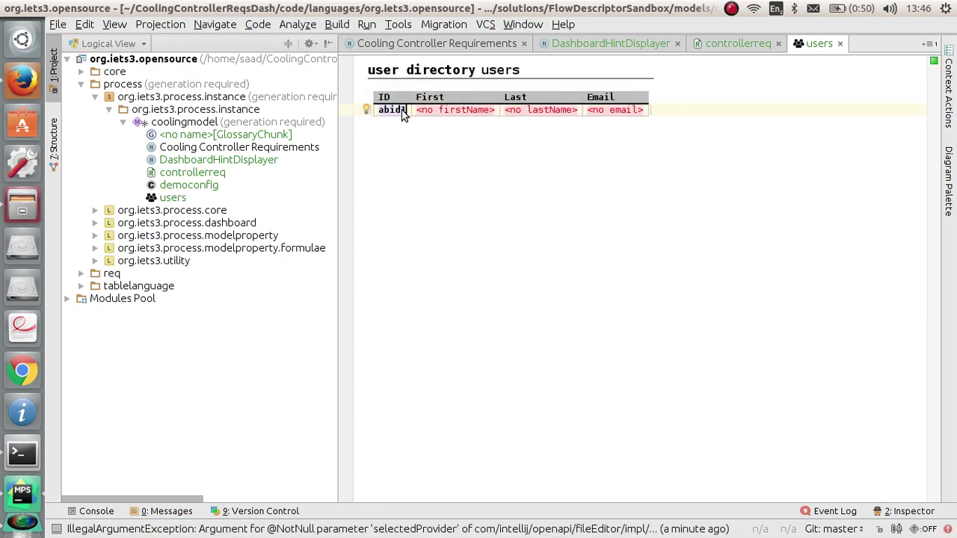
click(430, 112)
key(Tab)
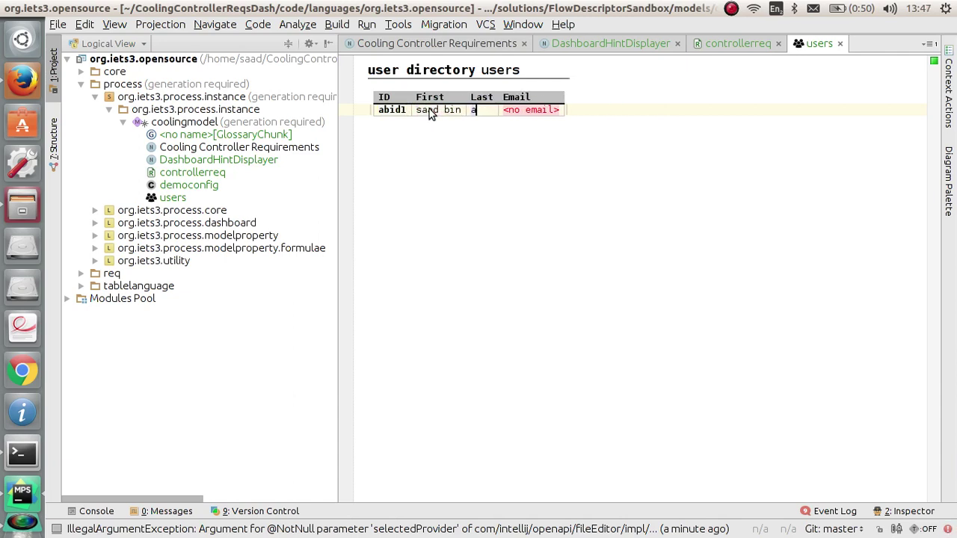
click(840, 43)
Step: Assign the new user to controllerreq1, mark it functional with state new, and check the dashboard
key(ctrl+space)
key(Return)
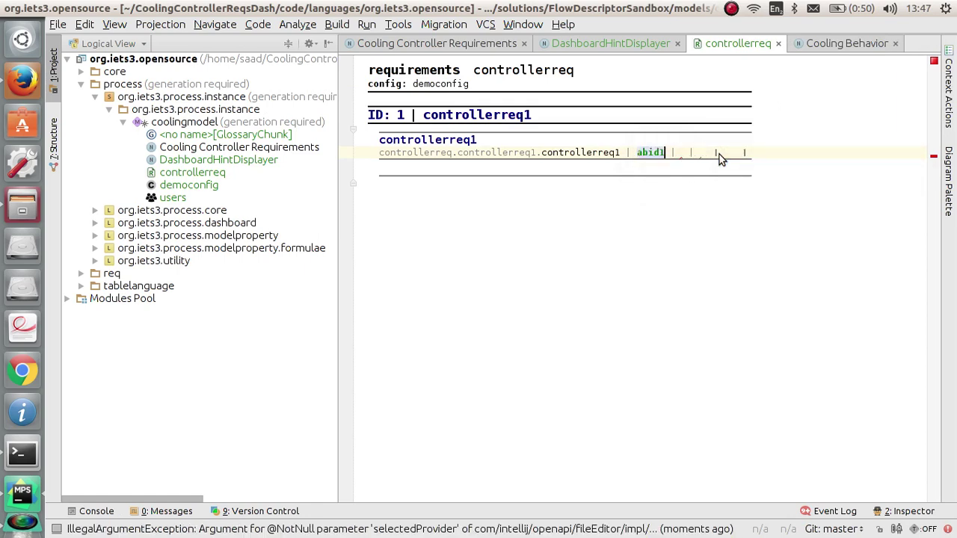
key(ctrl+space)
key(Return)
key(Tab)
key(ctrl+space)
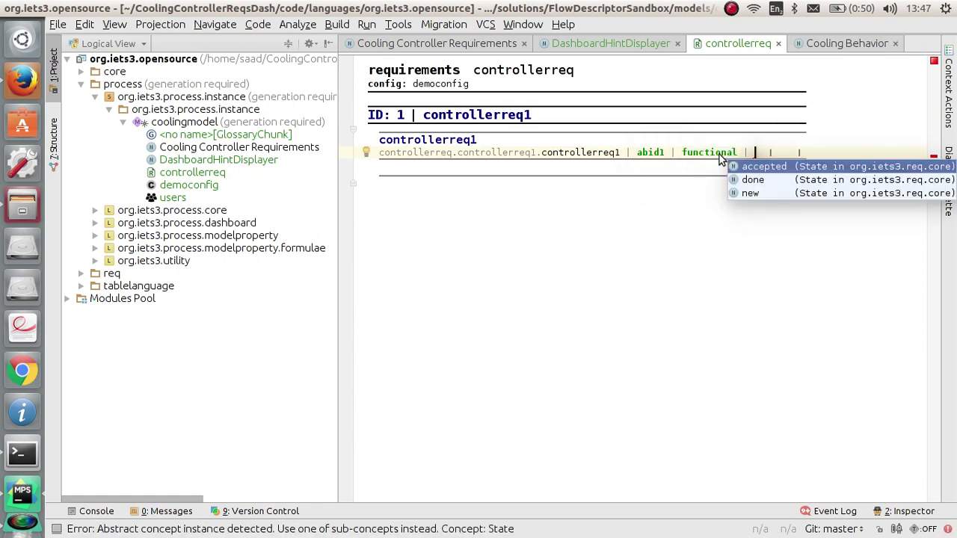
key(Down)
key(Down)
key(Return)
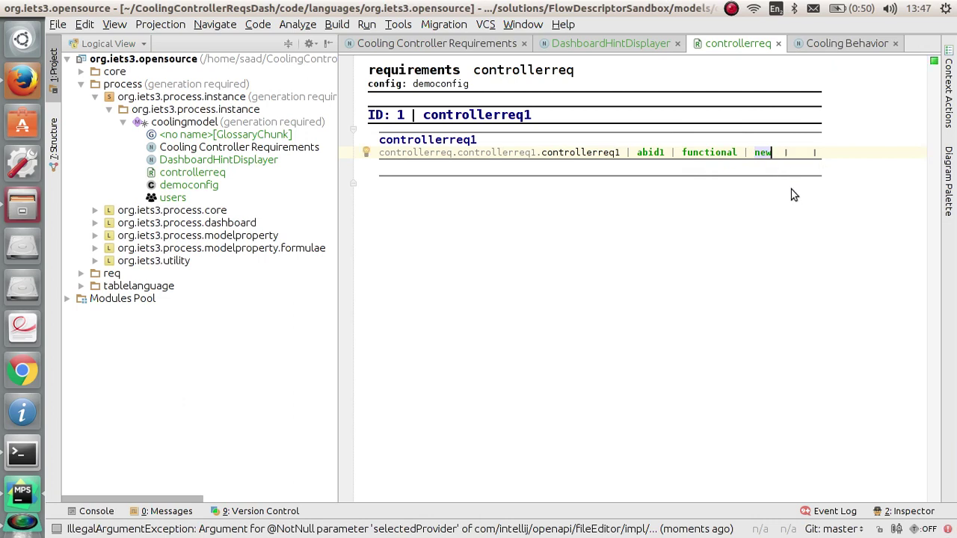
click(600, 45)
drag(670, 505, 799, 496)
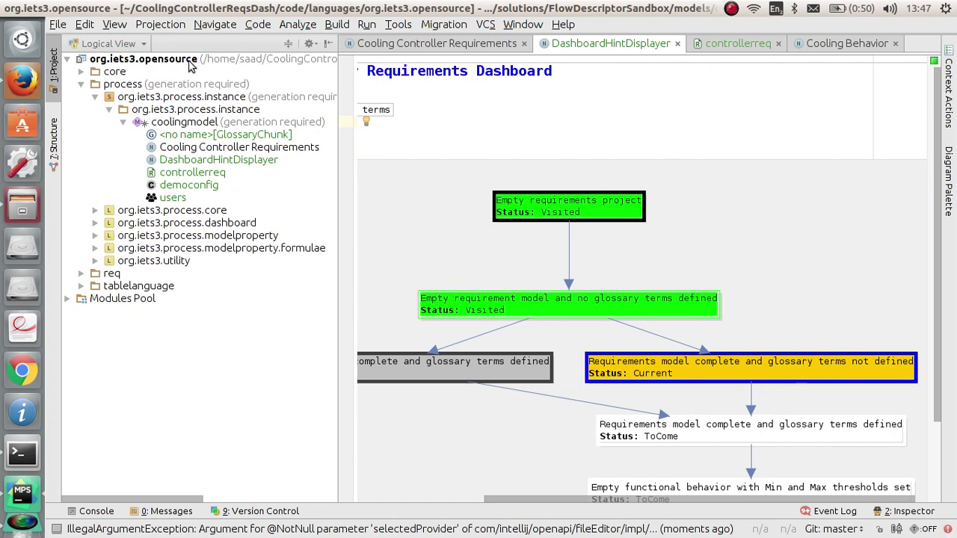
Step: Add an empty line beneath controllerreq1 in the controllerreq editor
click(719, 45)
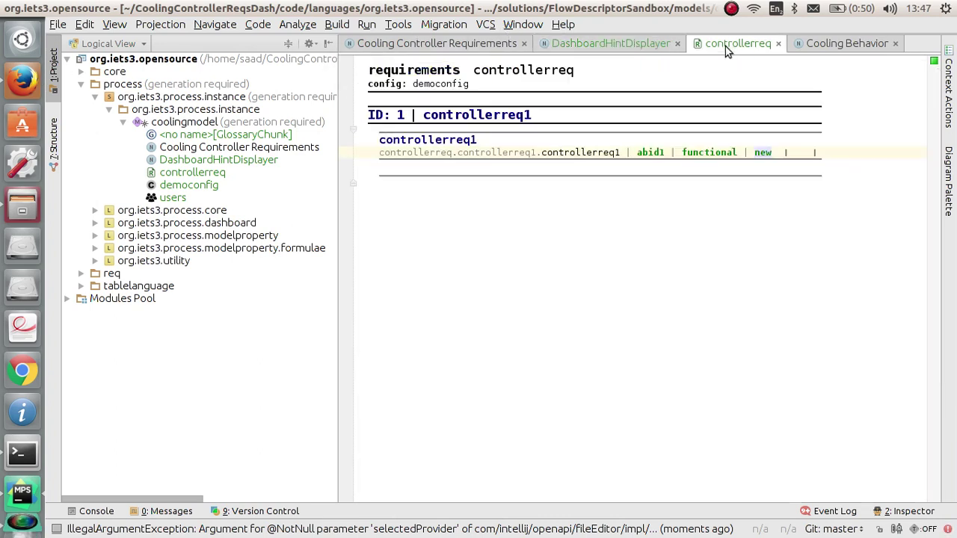
key(Return)
text(jads)
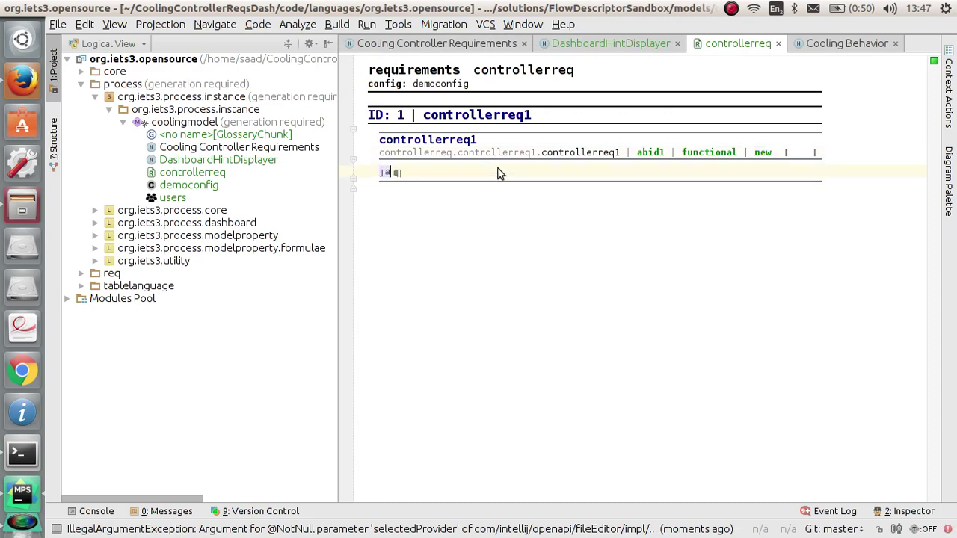
key(BackSpace)
key(BackSpace)
key(BackSpace)
key(BackSpace)
Step: Copy the whole README paragraph about cooling the board via fan duty cycle
key(alt+Tab)
scroll(508, 338, down, 3)
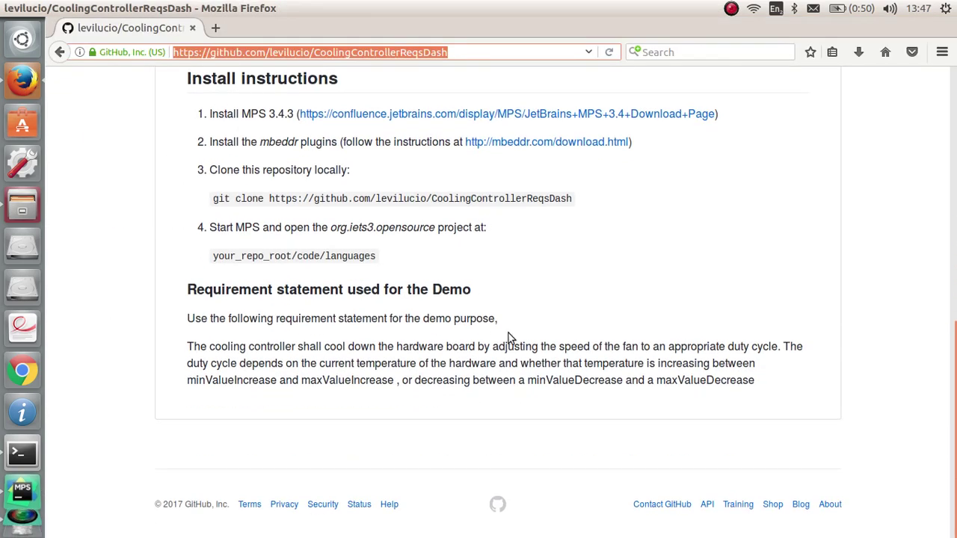
drag(754, 381, 180, 347)
right_click(211, 344)
click(228, 352)
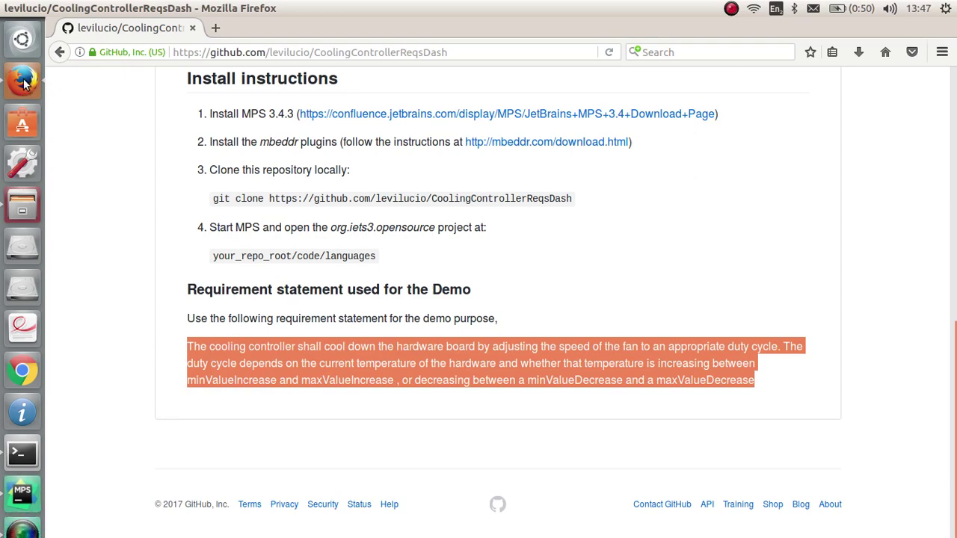
Step: Paste the fan-duty-cycle cooling requirement into controllerreq1's description and check a word's intentions without applying any
click(22, 492)
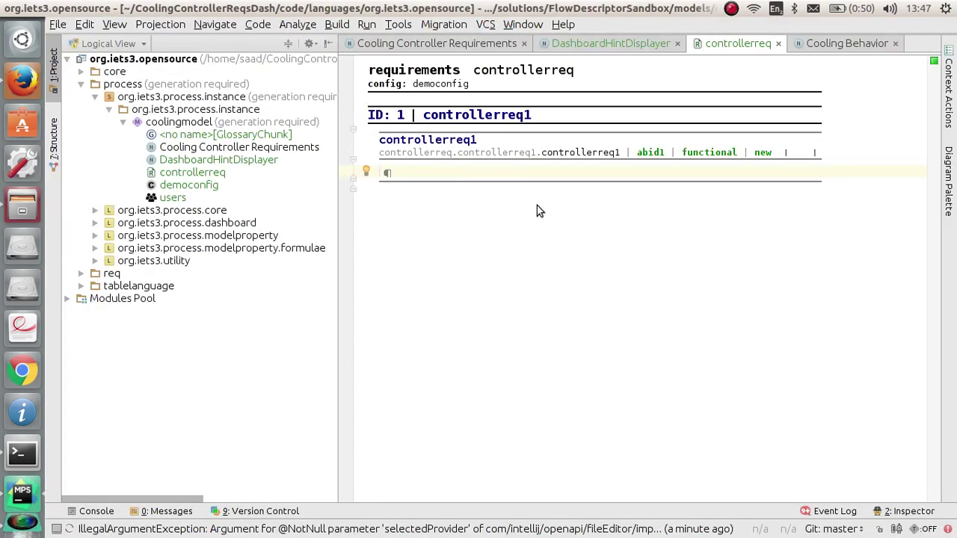
key(ctrl+v)
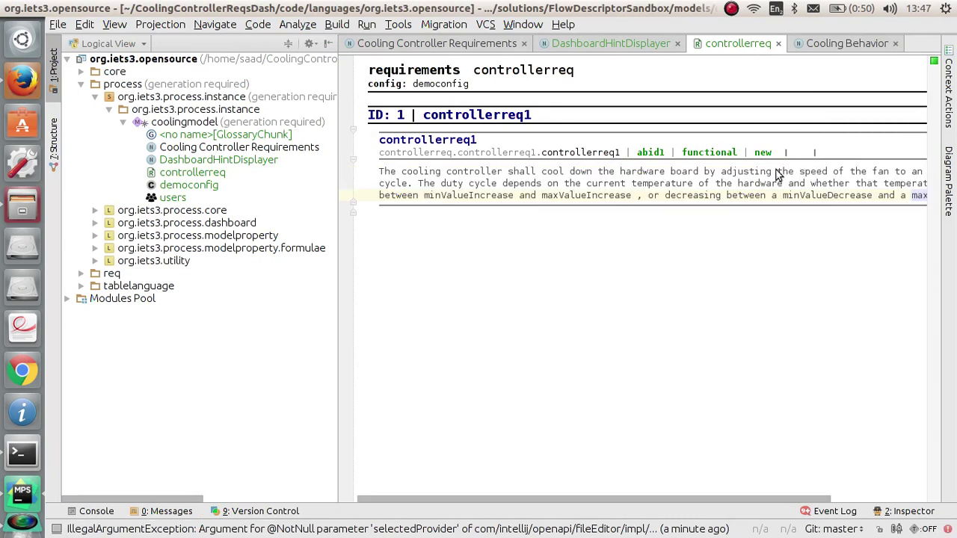
double_click(725, 183)
key(alt+Return)
key(Up)
key(Up)
key(Up)
key(Up)
key(Up)
key(Up)
key(Up)
key(Up)
key(Down)
key(Return)
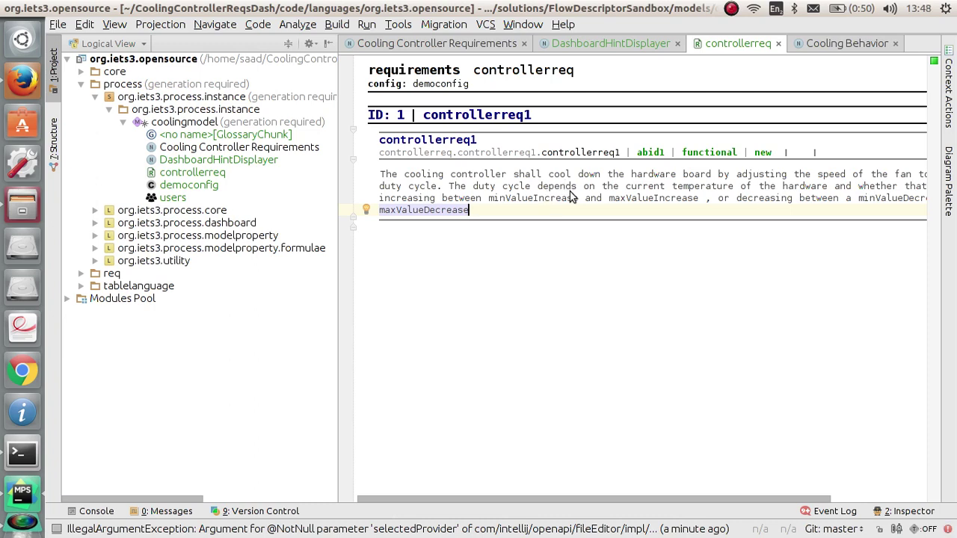
Step: Make minValueIncrease and maxValueIncrease into glossary terms
click(541, 198)
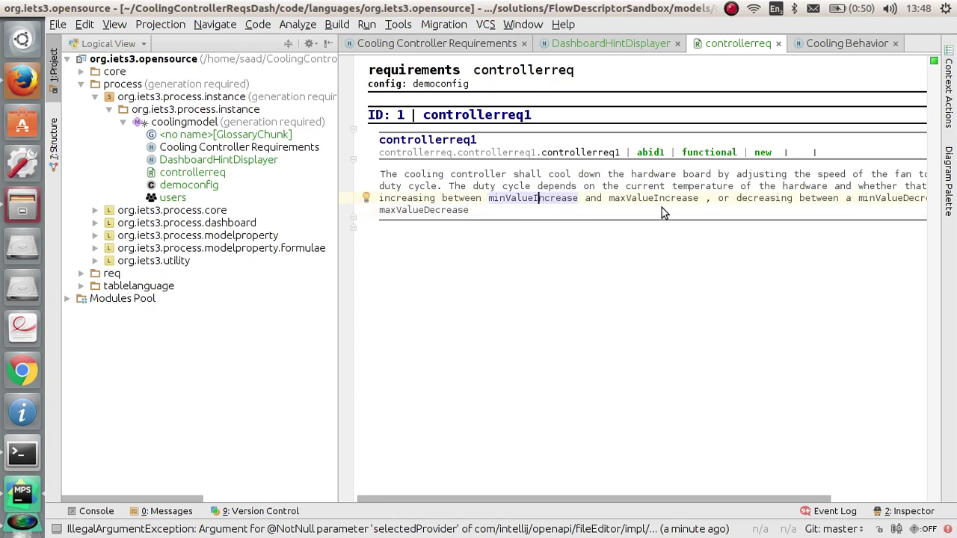
key(alt+Return)
key(Down)
key(Down)
key(Return)
key(ctrl+Right)
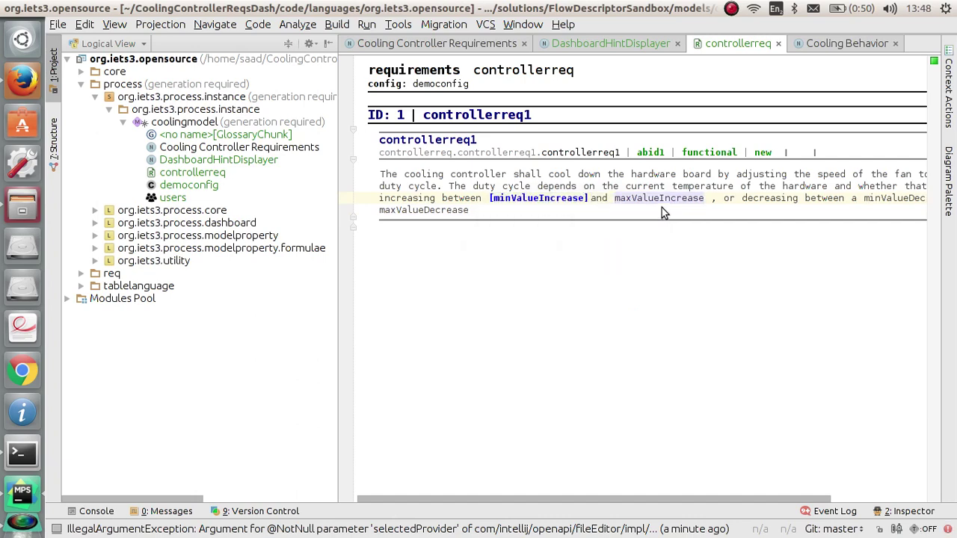
key(alt+Return)
key(Down)
key(Down)
key(Return)
Step: Make minValueDecrease and maxValueDecrease glossary terms, then open the new unnamed glossary
key(ctrl+Right)
key(ctrl+Right)
key(ctrl+Right)
key(ctrl+Right)
key(ctrl+Right)
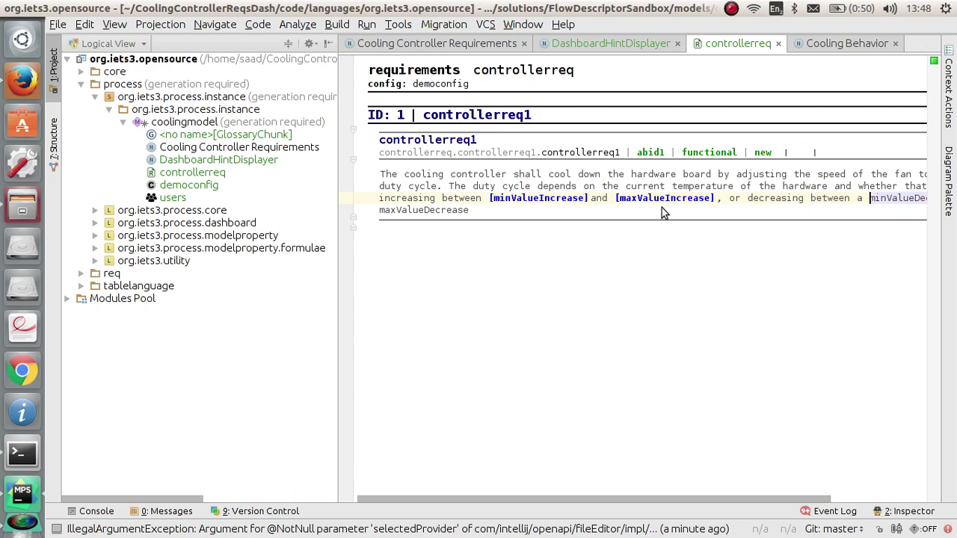
key(alt+Return)
key(Down)
key(Down)
key(Return)
key(ctrl+Right)
key(alt+Return)
key(Down)
key(Down)
key(Return)
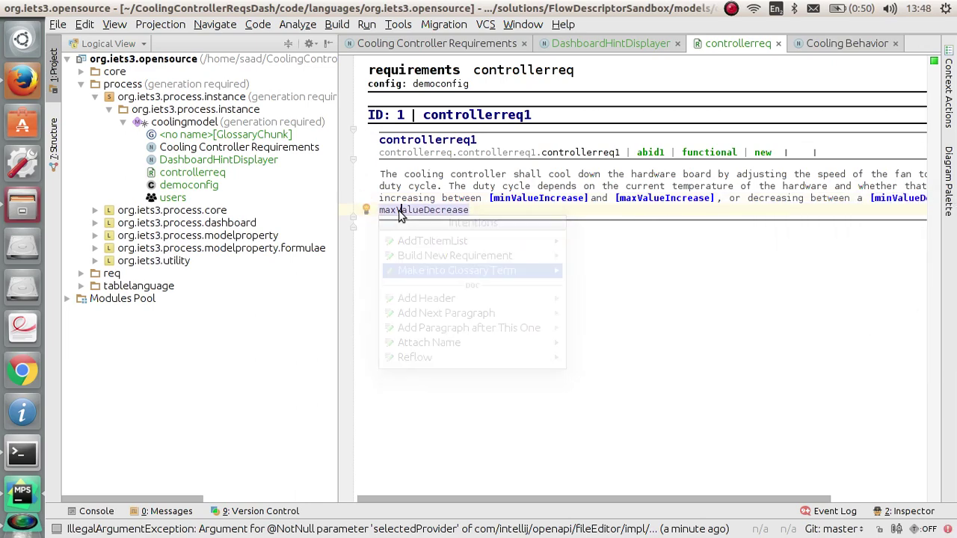
double_click(282, 136)
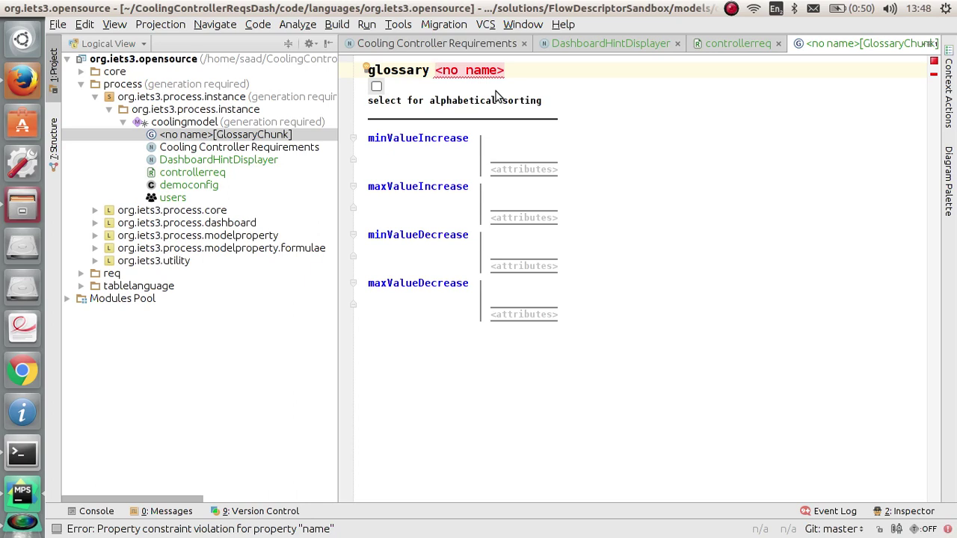
Step: Name the glossary controllerglossary and enter term values -35, 80, -30 and 75
text(controllergl)
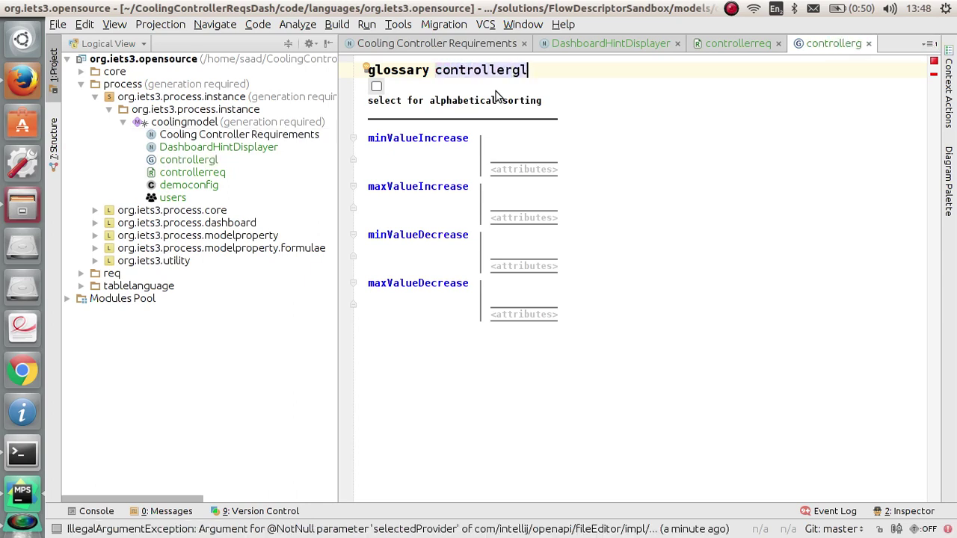
text(ossary)
key(Tab)
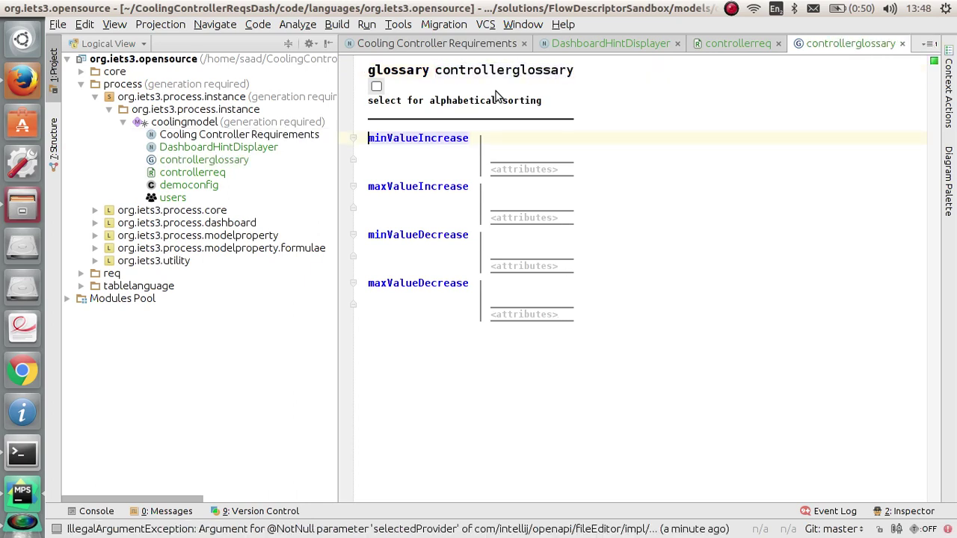
click(506, 152)
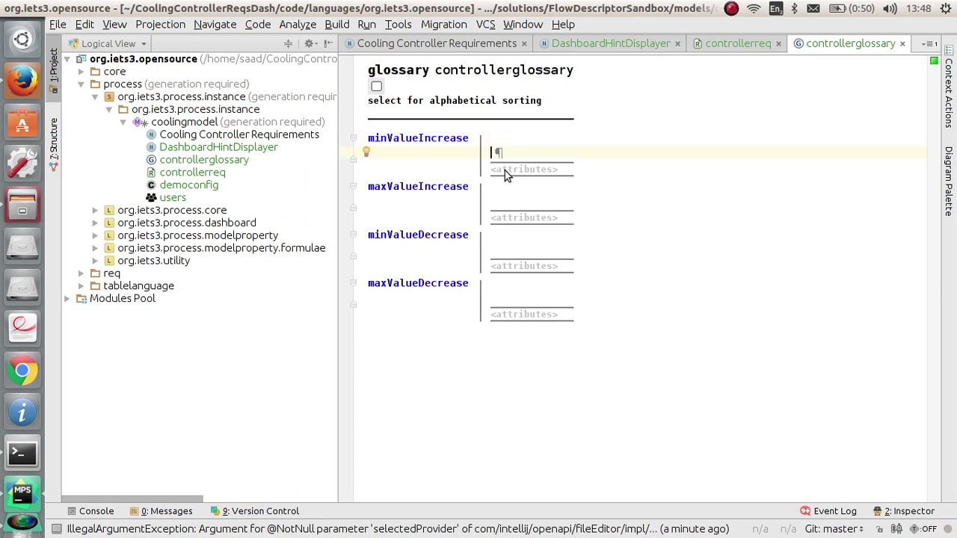
text(-35)
key(Tab)
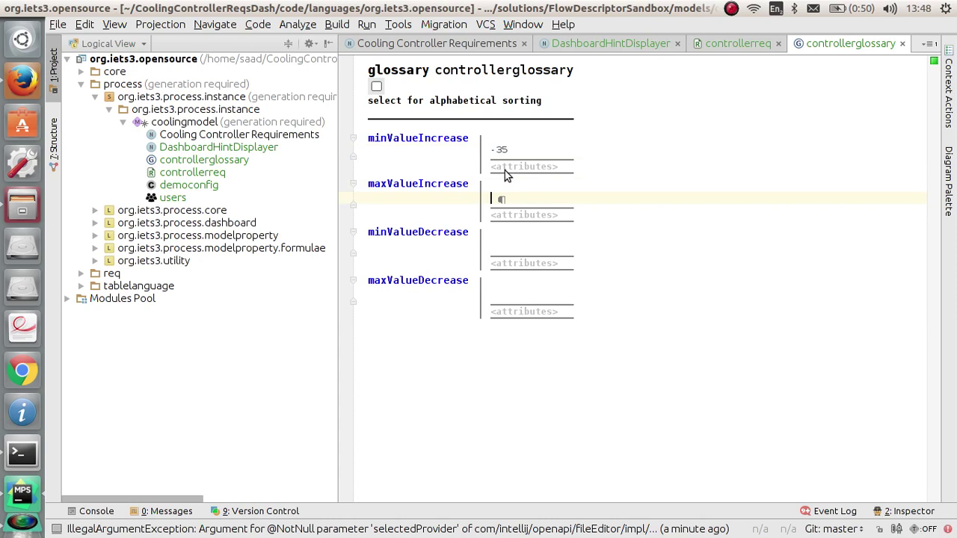
text(80)
key(Tab)
key(Tab)
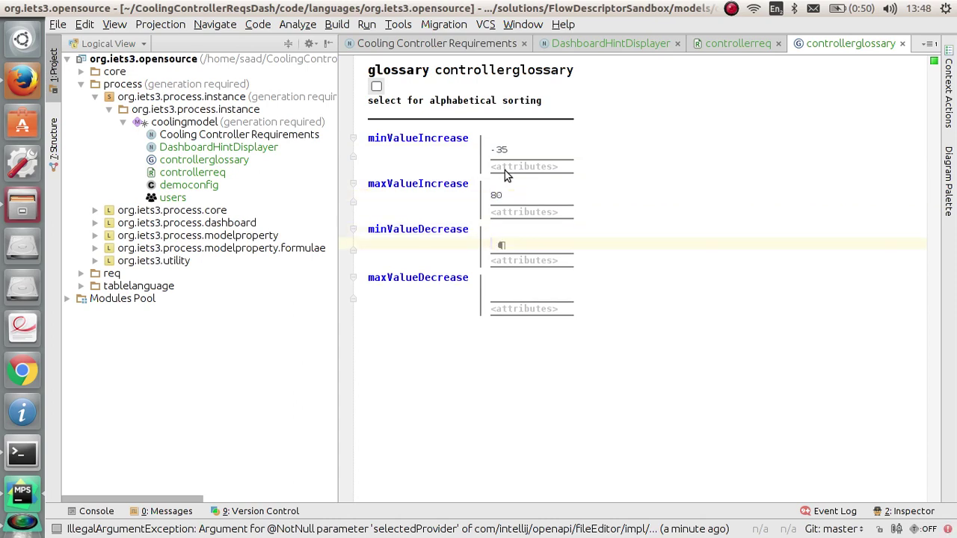
text(-30)
key(Tab)
key(Tab)
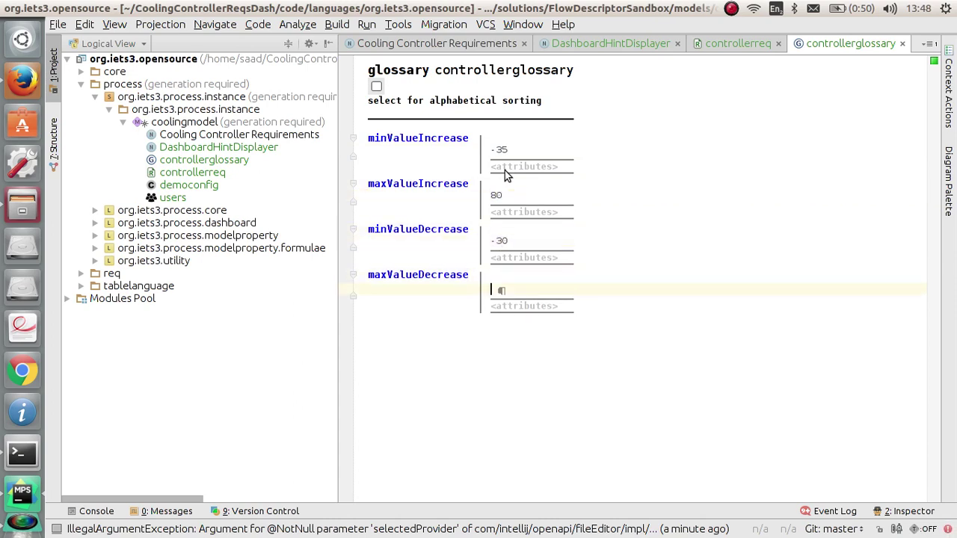
text(75)
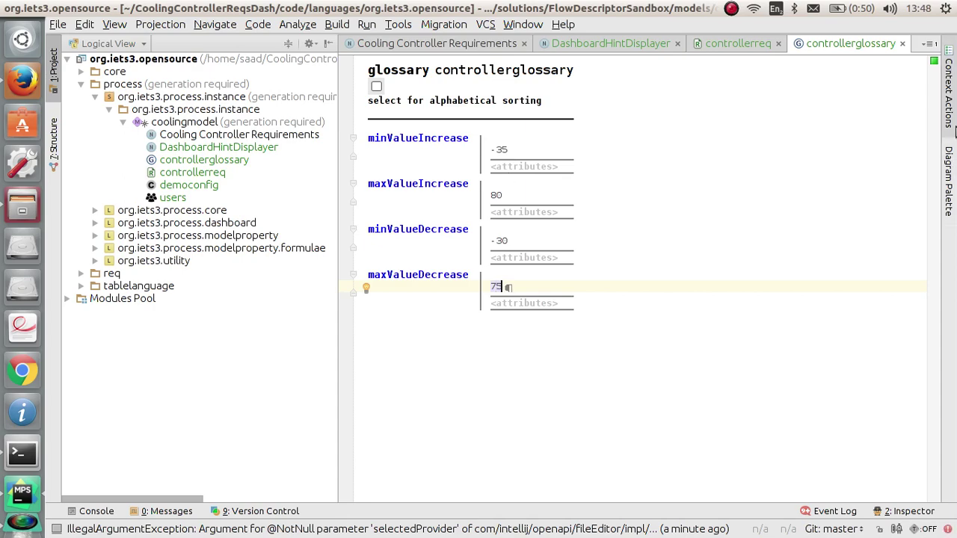
click(902, 43)
Step: Switch to the requirements dashboard and pan around its diagram to review the current state
click(636, 45)
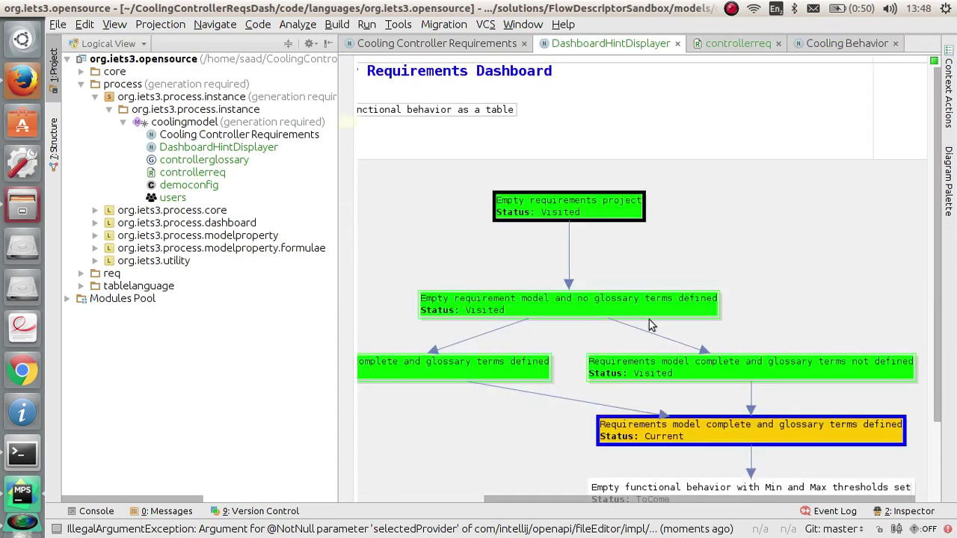
scroll(658, 336, down, 3)
scroll(672, 351, up, 3)
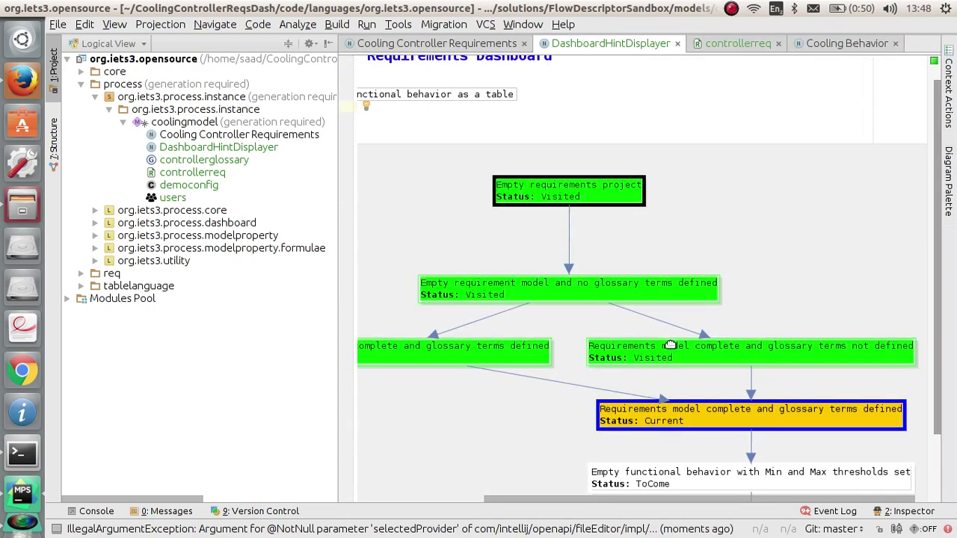
drag(683, 496, 560, 519)
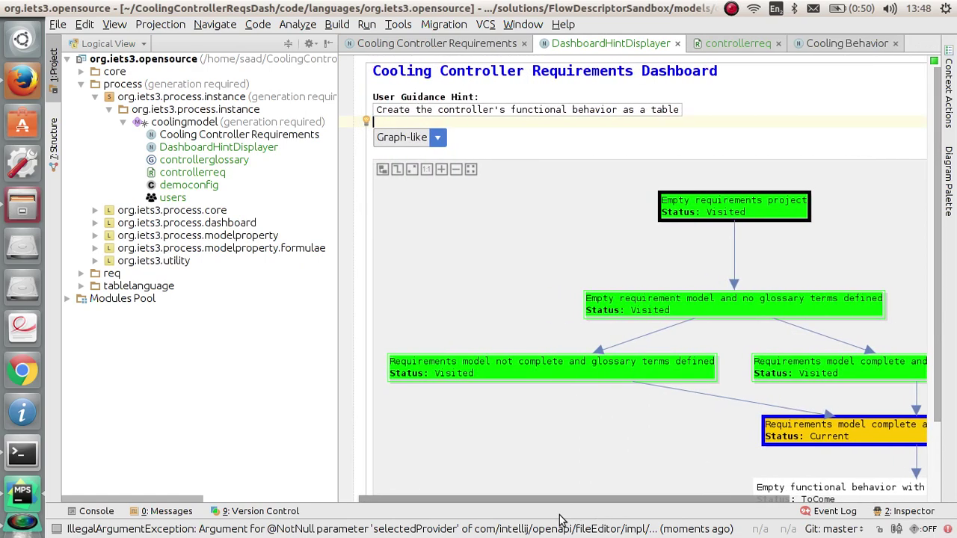
drag(561, 520, 658, 515)
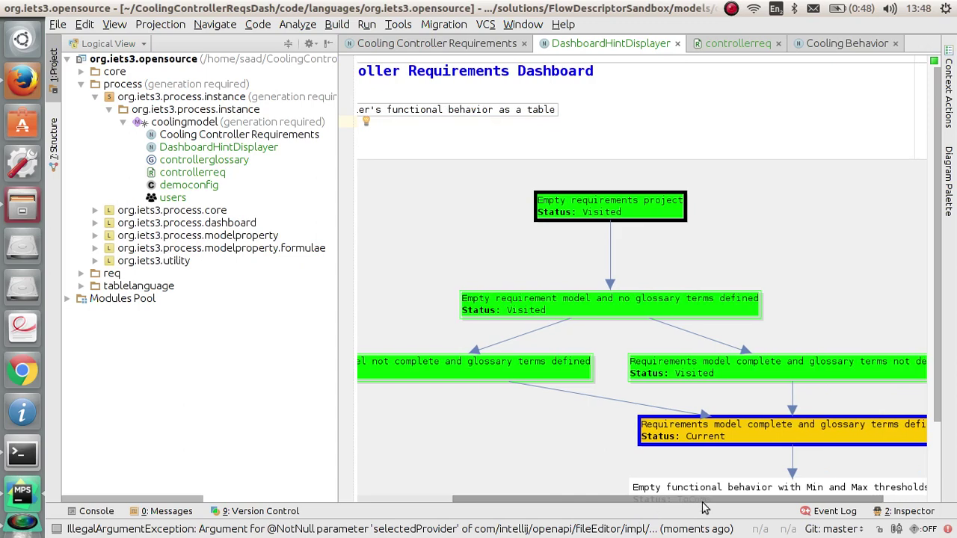
scroll(891, 361, down, 3)
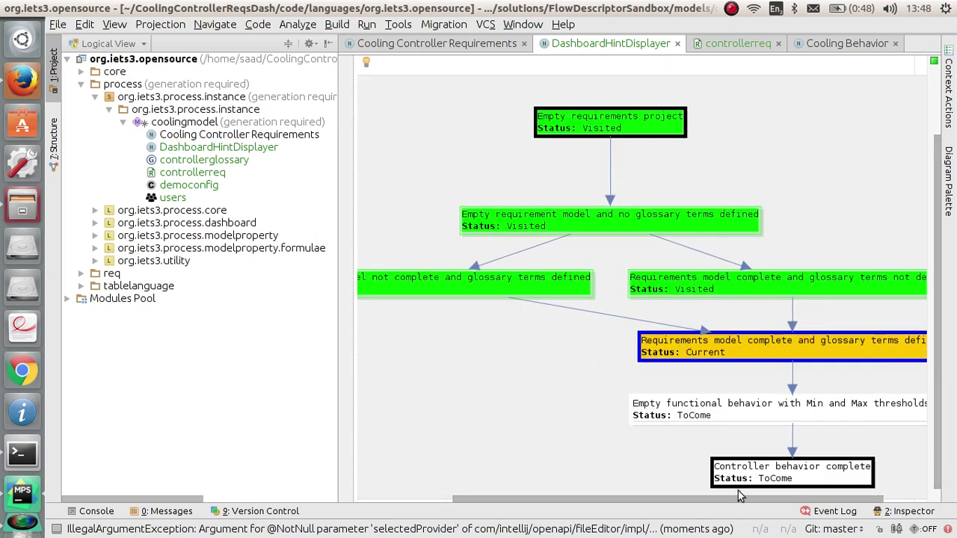
drag(726, 498, 785, 497)
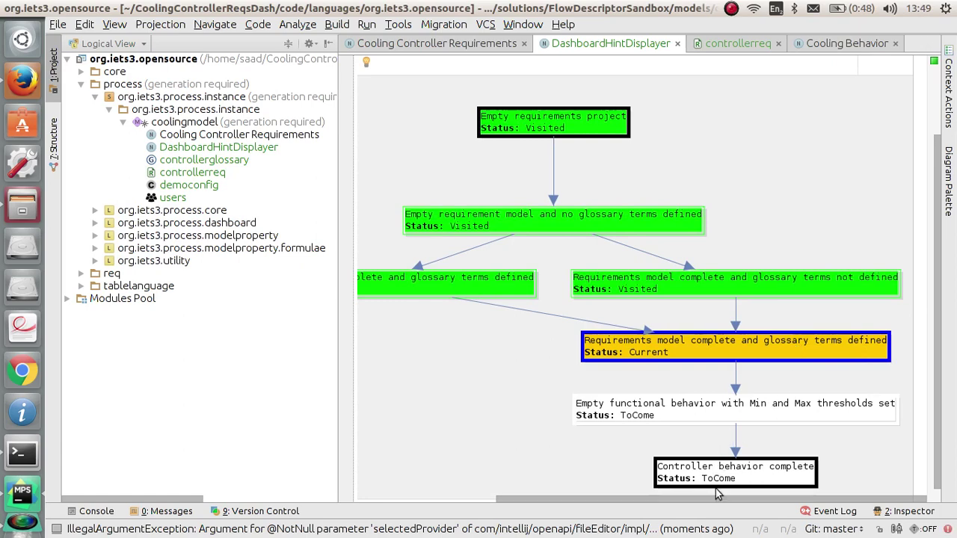
drag(719, 499, 542, 496)
scroll(512, 393, up, 2)
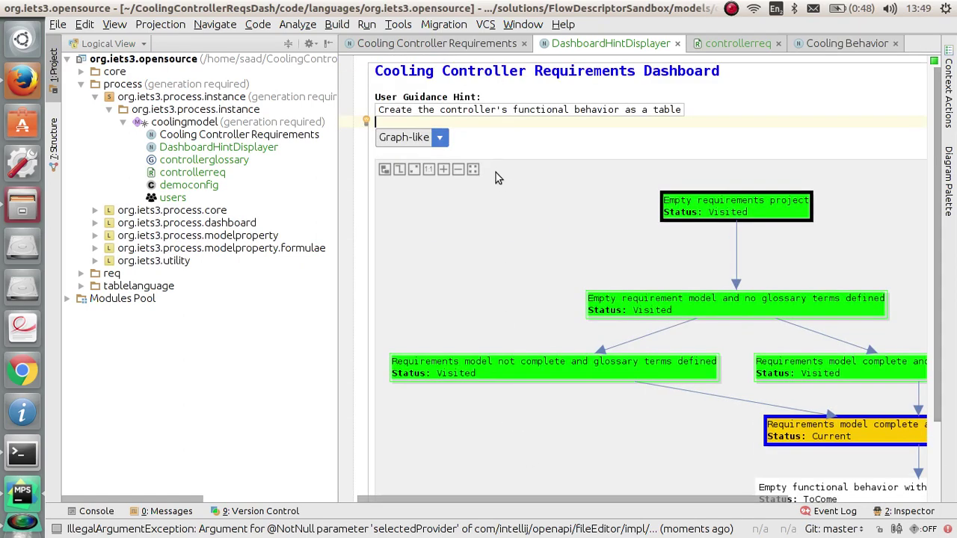
Step: Create the cooling behavior table from the dashboard hint and name it controllerbehavior
click(438, 114)
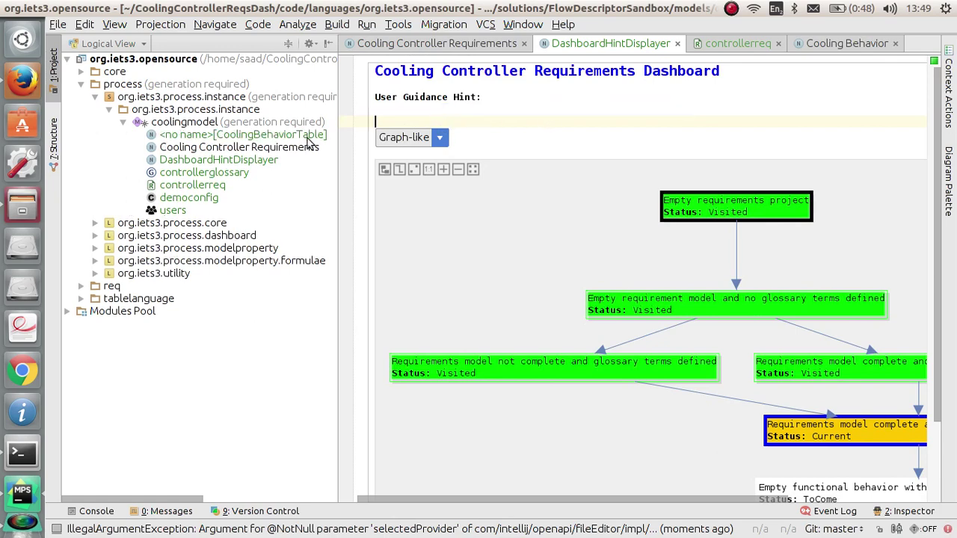
double_click(236, 138)
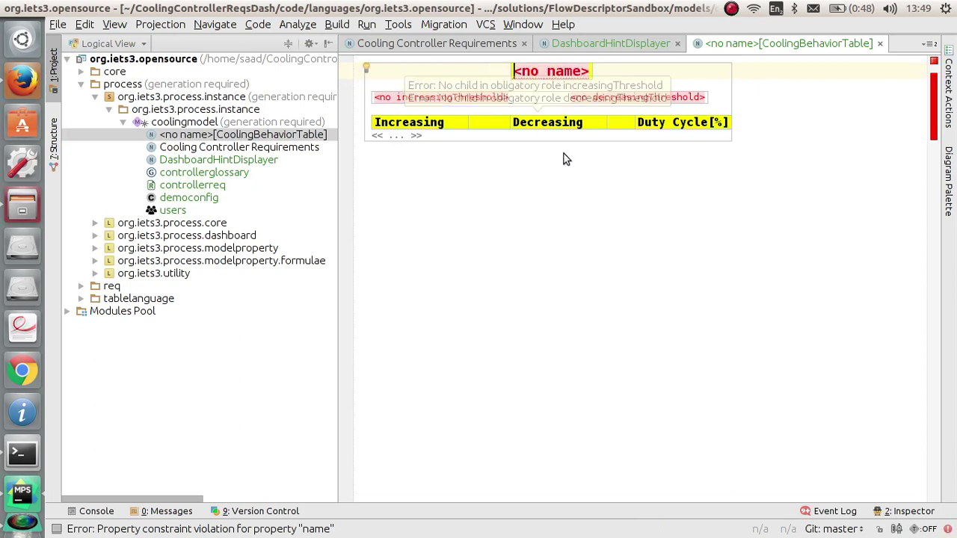
text(controllere)
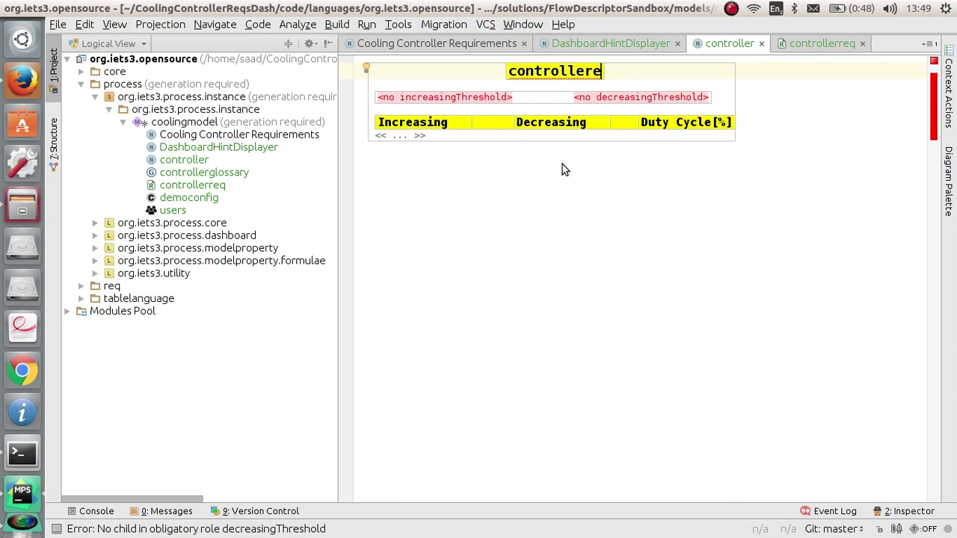
key(BackSpace)
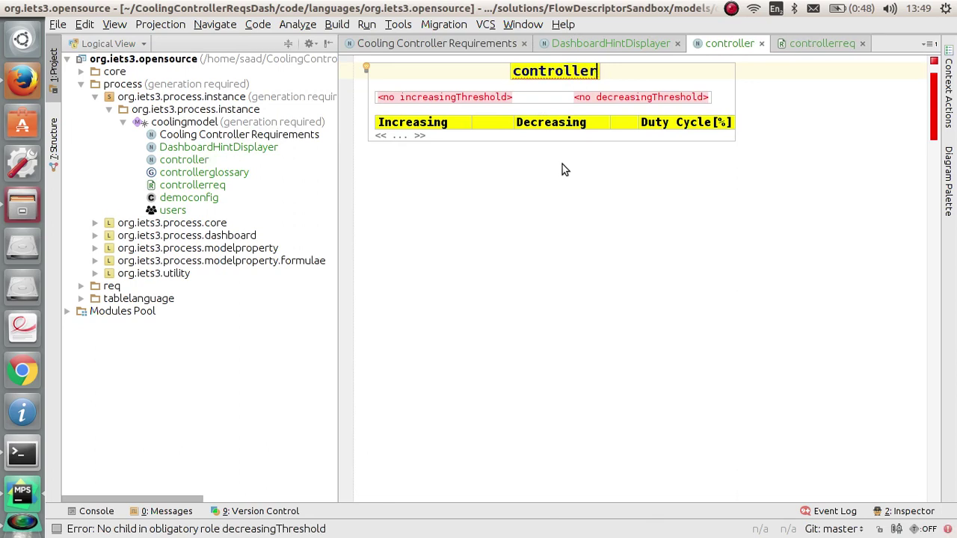
text(behavior)
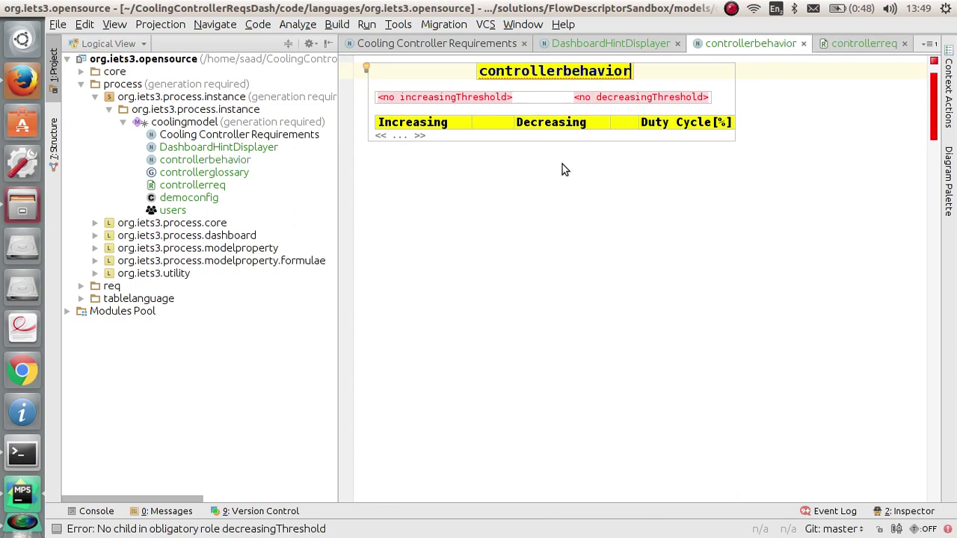
Step: Add an Increasing Threshold block with Min -35 and Max 80
click(492, 97)
key(ctrl+space)
key(Return)
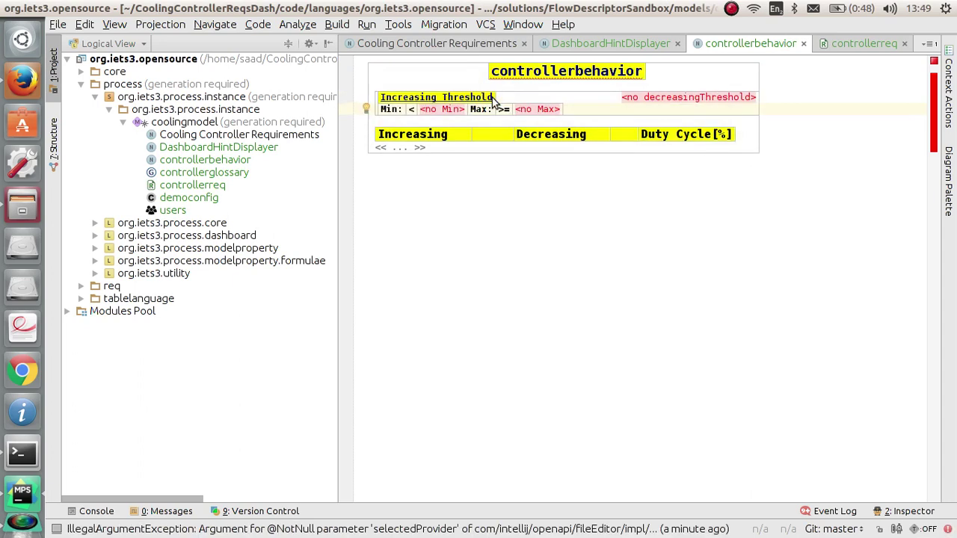
text(-35)
key(Tab)
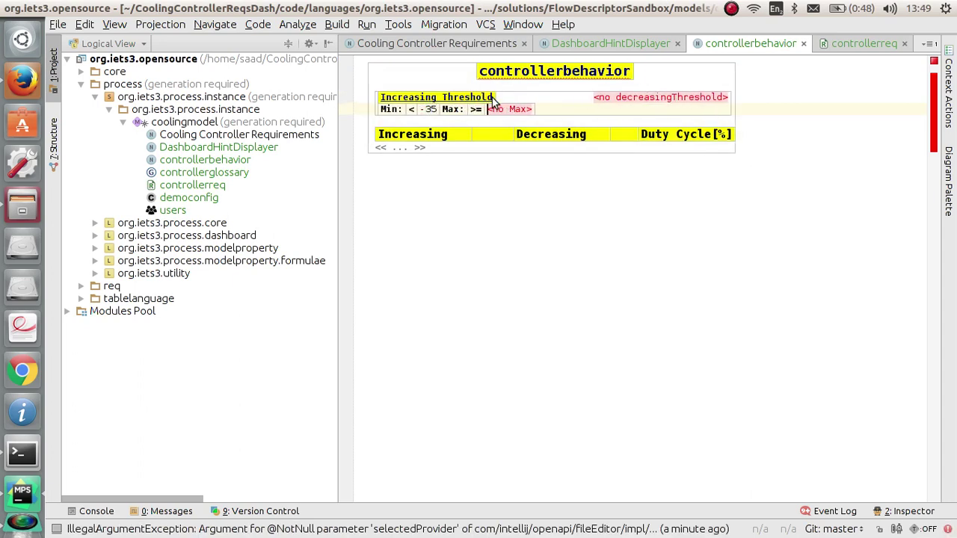
text(80)
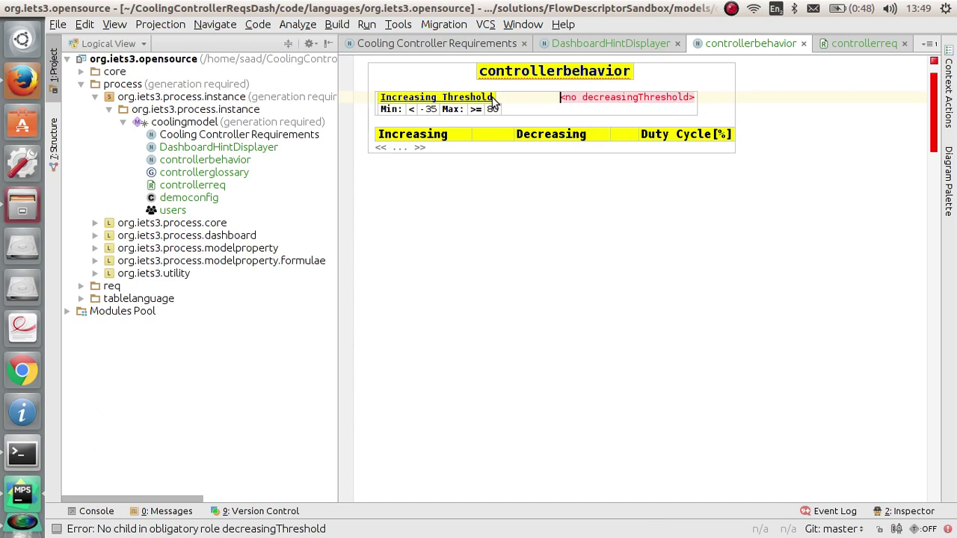
Step: Add a Decreasing Threshold block with Min -30 and Max 75
key(Tab)
key(ctrl+space)
key(Return)
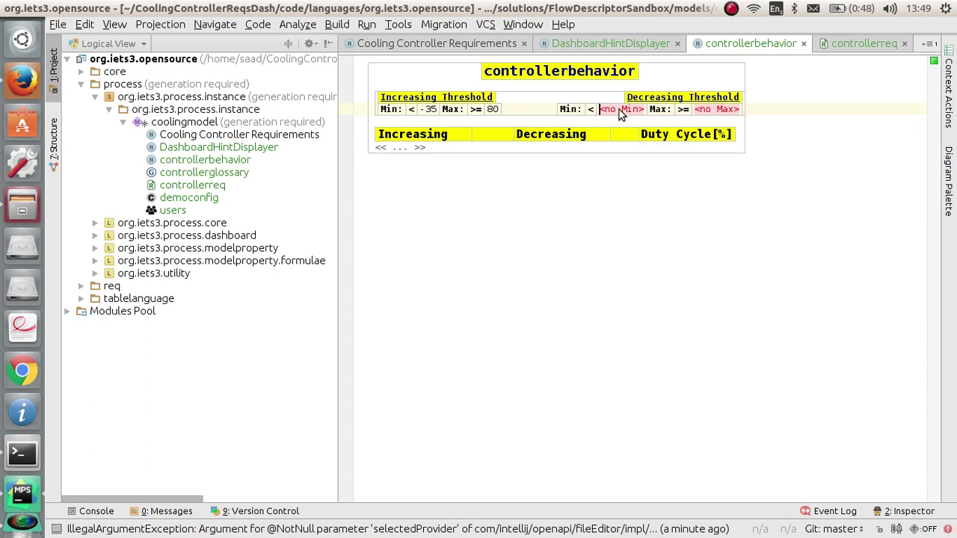
text(-30)
key(Tab)
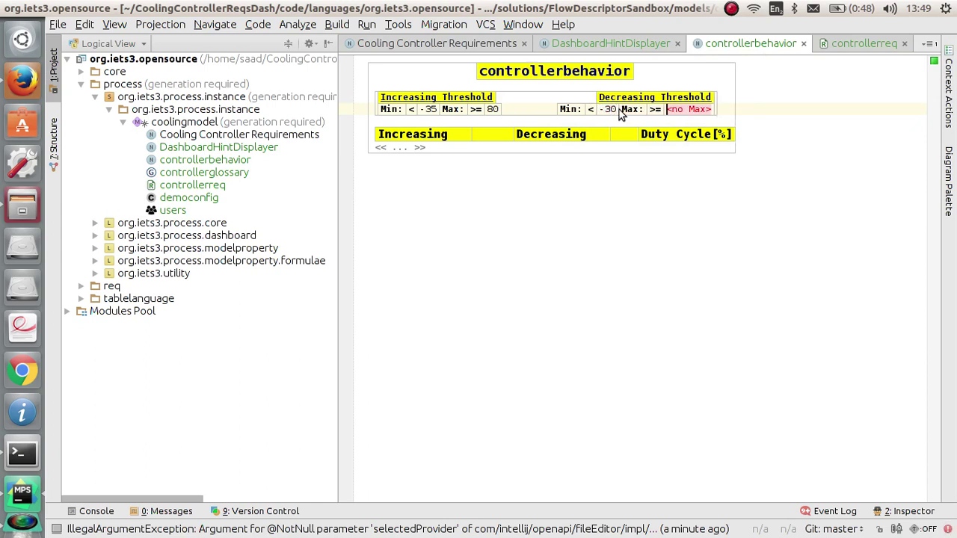
text(75)
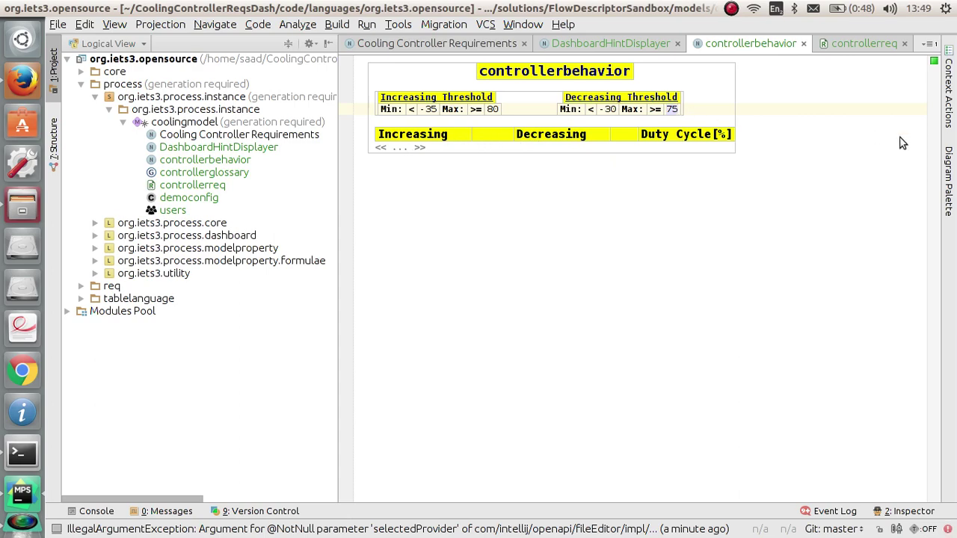
Step: Check the dashboard's current step, then open the sample Cooling Behavior table under tablelanguage
click(581, 44)
scroll(653, 223, down, 4)
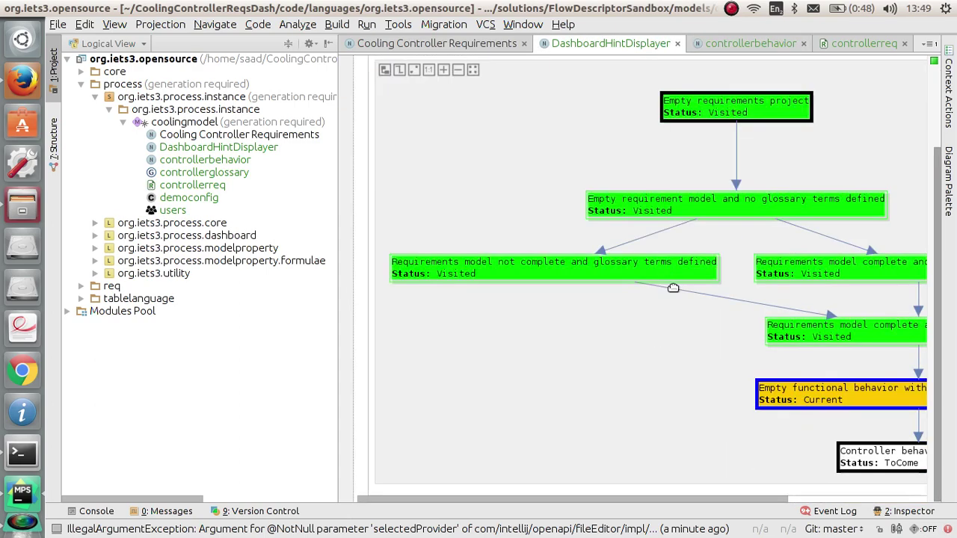
drag(714, 500, 852, 500)
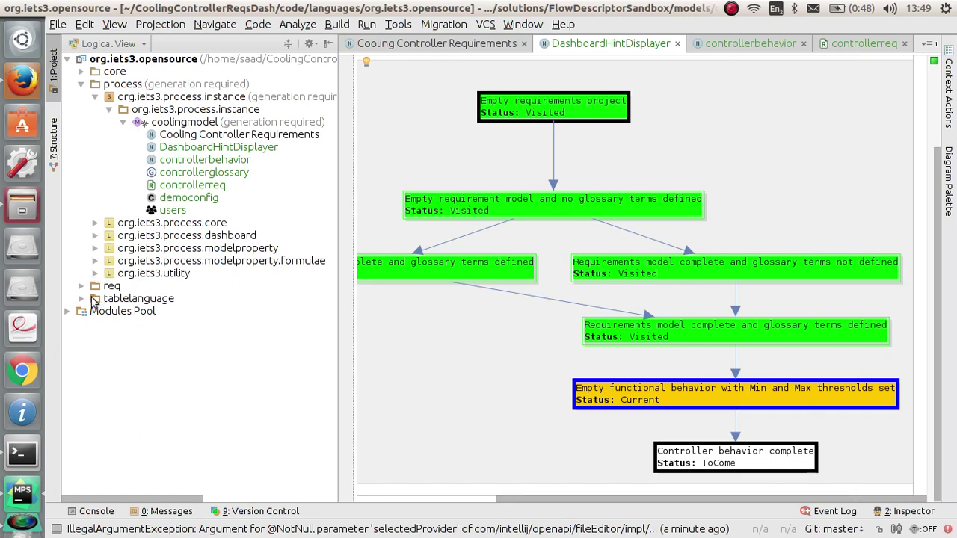
click(81, 298)
double_click(174, 349)
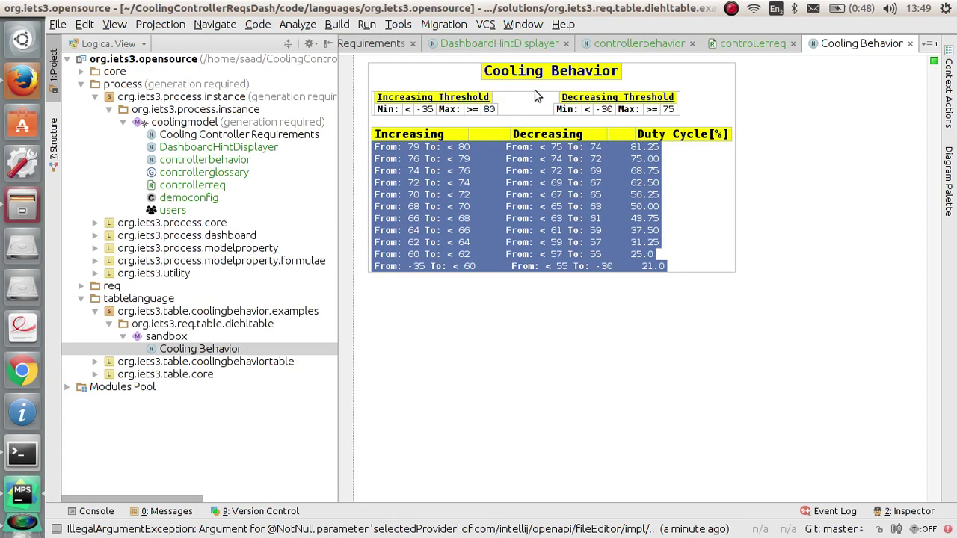
Step: Paste the eleven duty-cycle rows (81.25 down to 21.0) into controllerbehavior and revert a stray edit
click(585, 46)
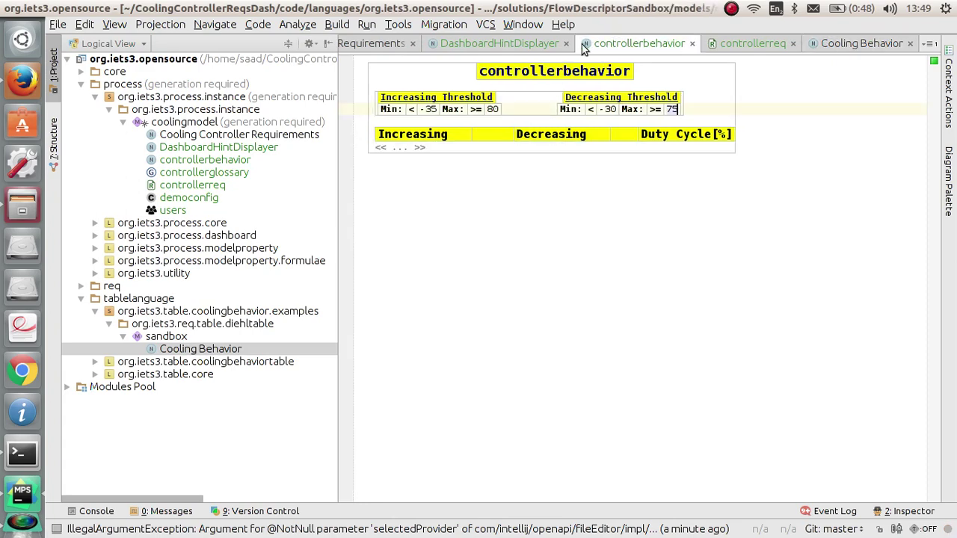
click(397, 149)
key(ctrl+v)
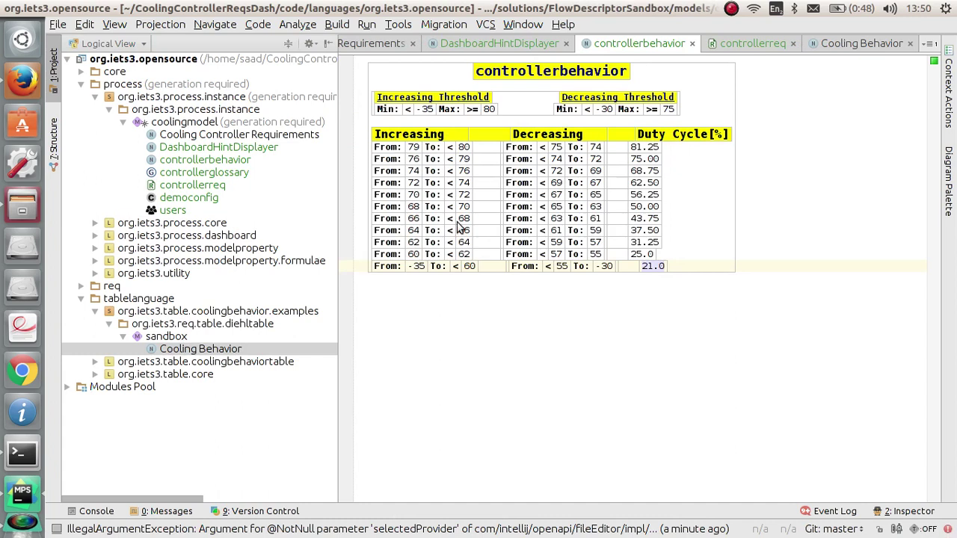
click(598, 161)
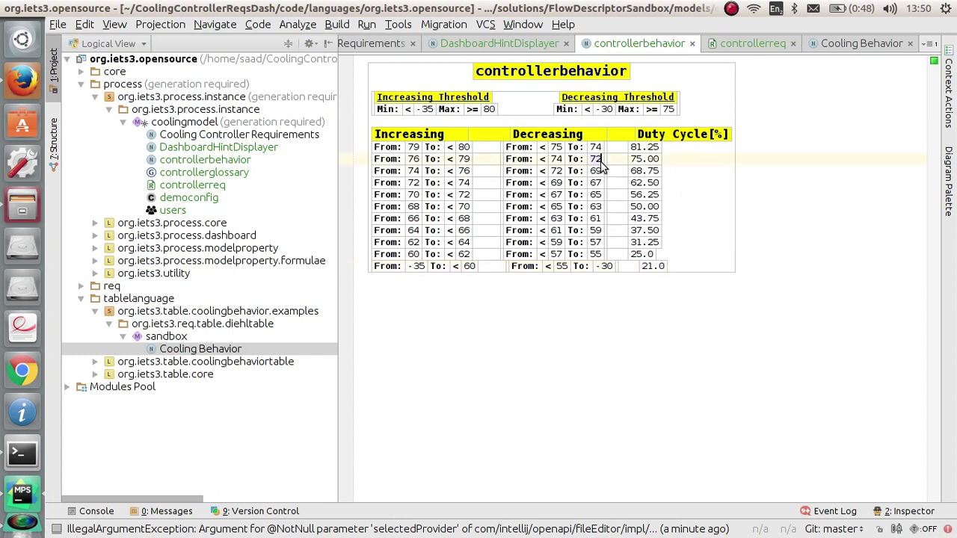
text(1)
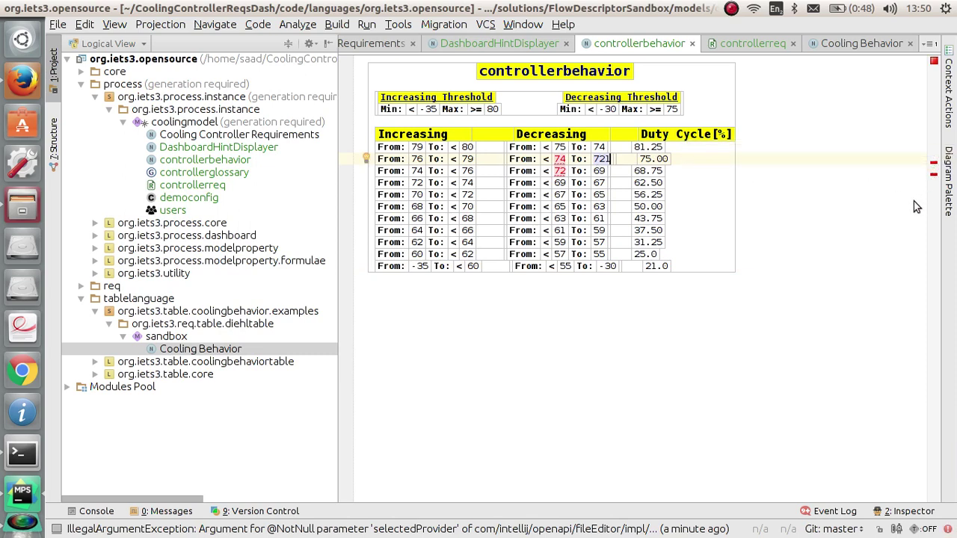
key(BackSpace)
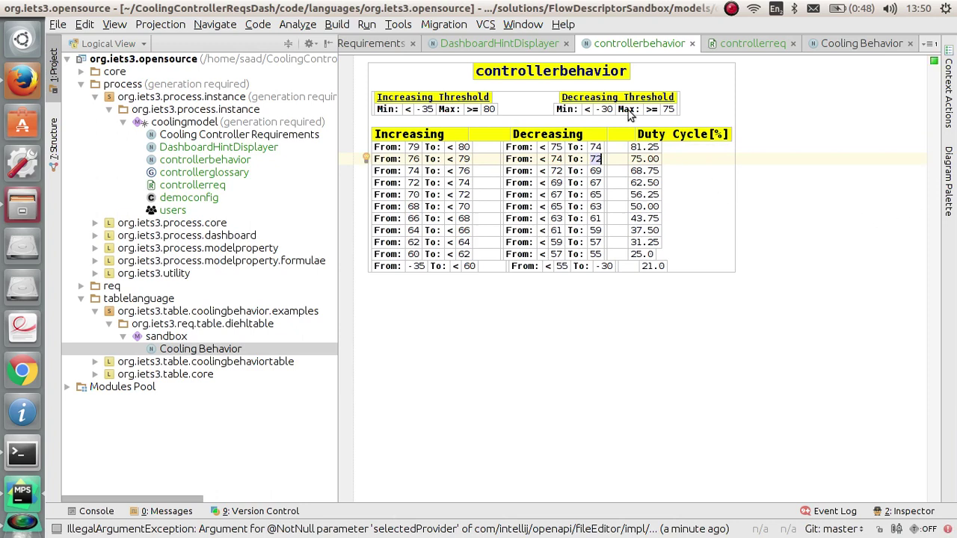
click(586, 73)
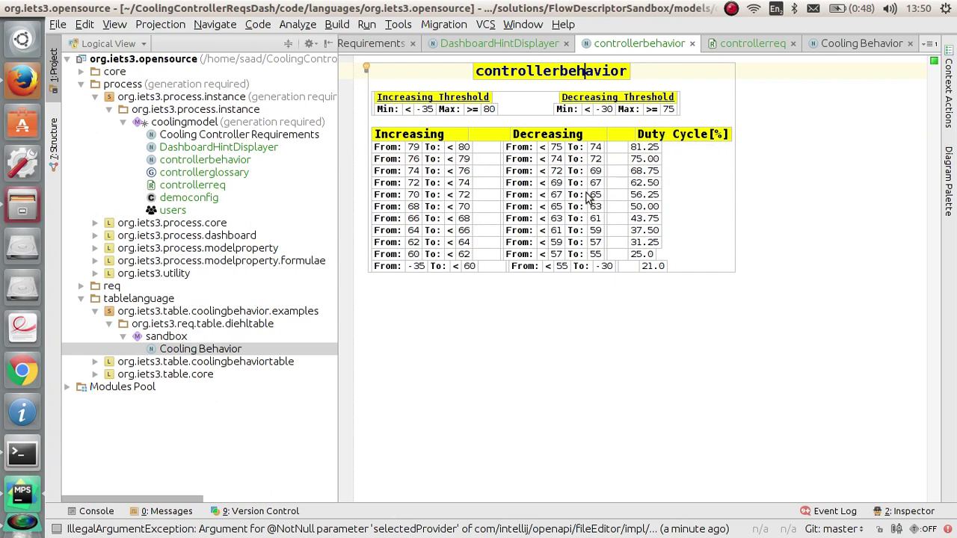
click(492, 44)
scroll(653, 226, down, 1)
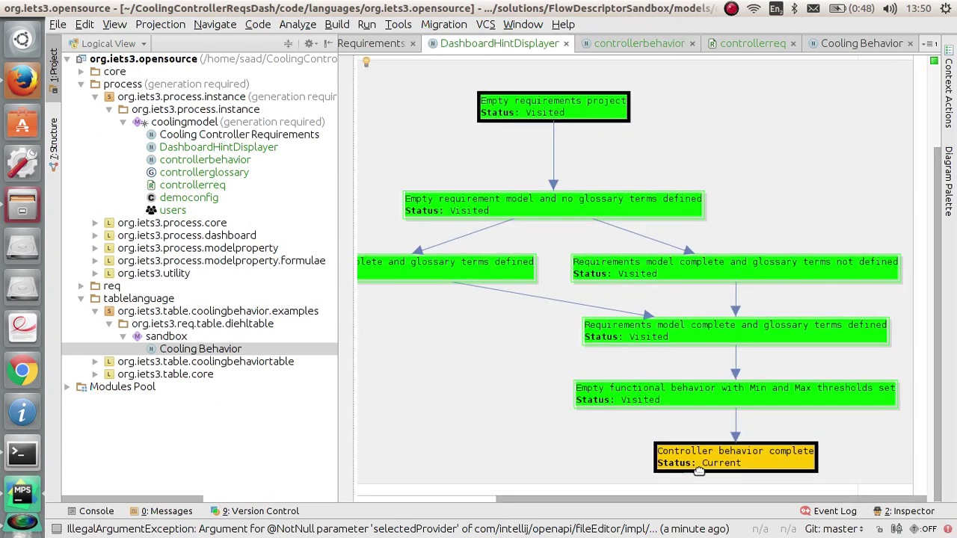
drag(702, 500, 513, 501)
scroll(494, 352, up, 4)
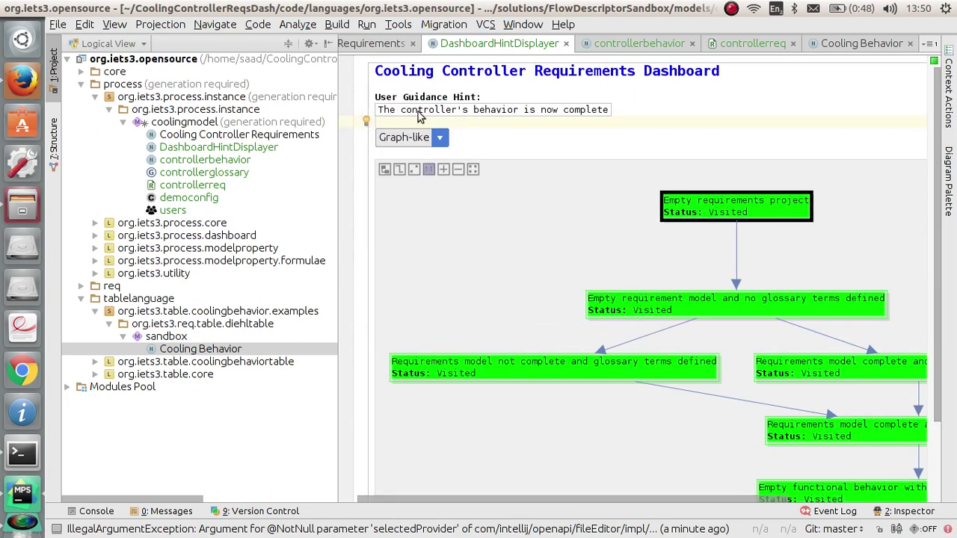
click(614, 46)
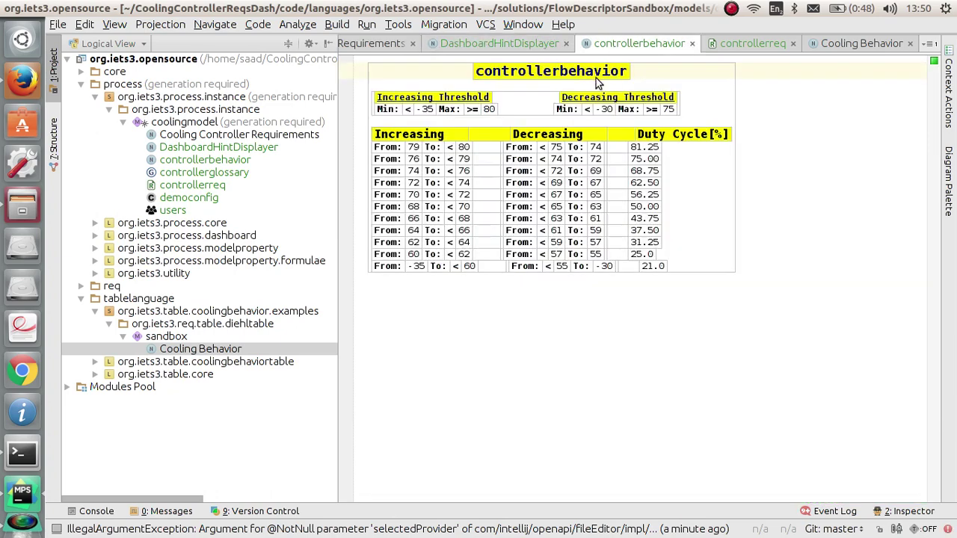
Step: Apply Visualize Graph to controllerbehavior, charting MWP Value against temperature for Increasing and Decreasing tables
key(alt+Return)
key(Down)
key(Down)
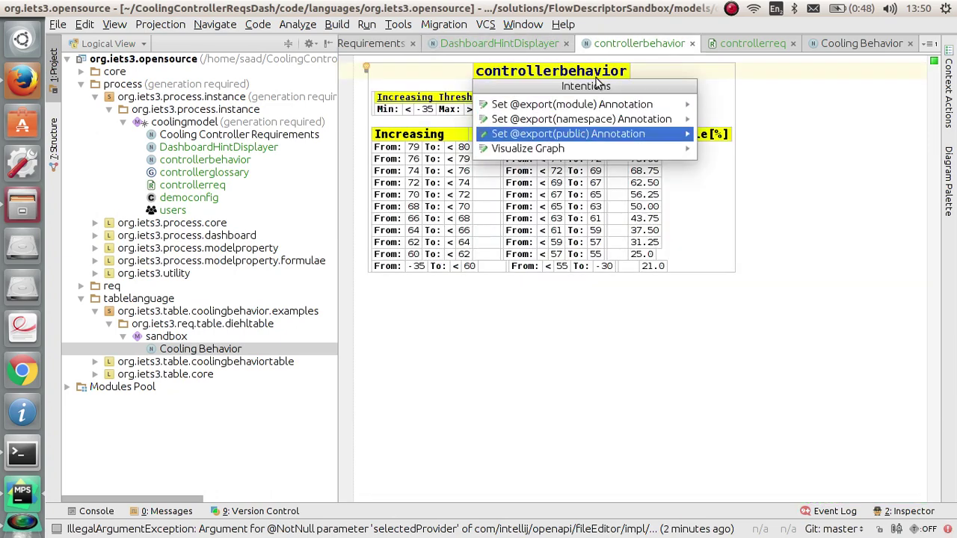
key(Down)
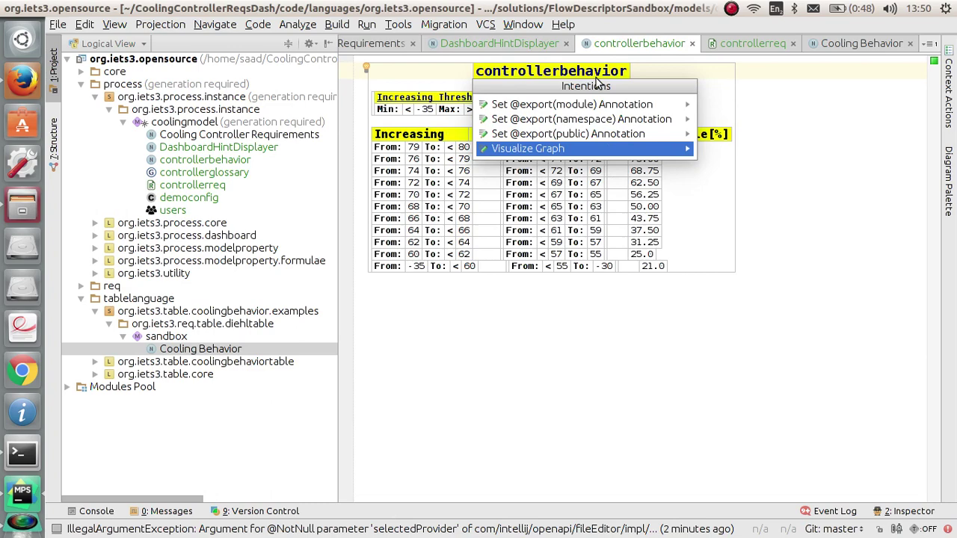
key(Return)
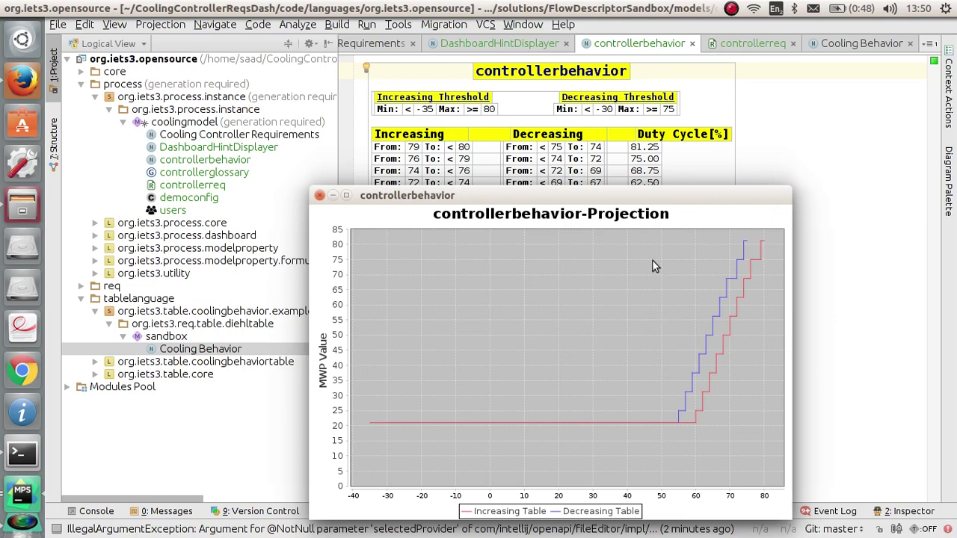
click(731, 9)
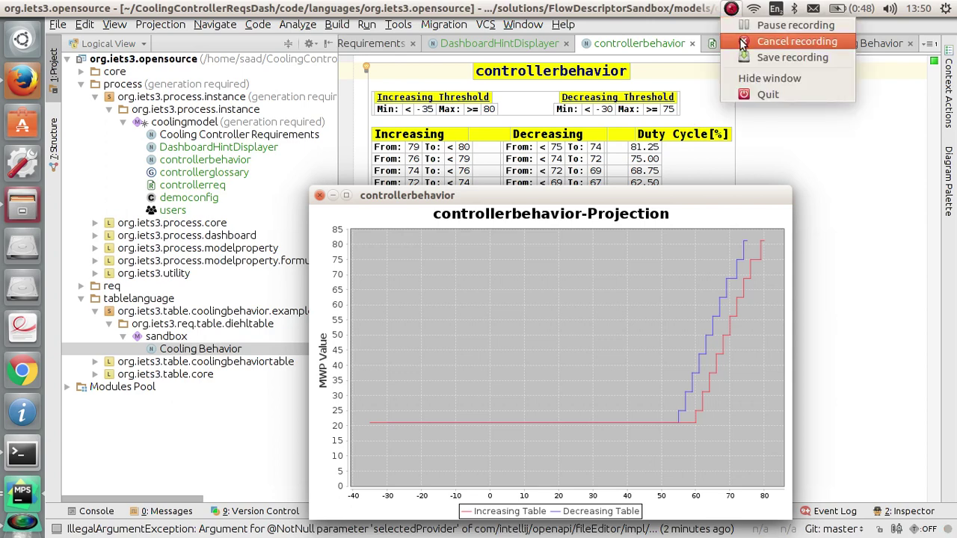